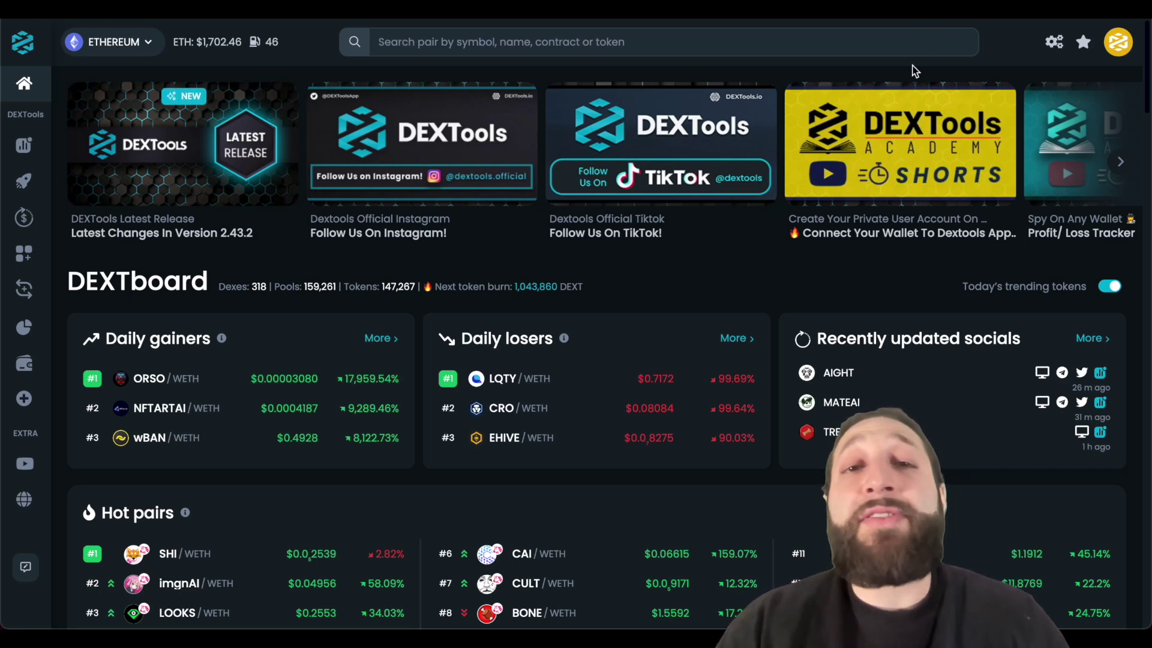
# Show the eight-pair favorites panel, view the DEXT/WETH pair page, then go to SHIB/WETH
pyautogui.click(1082, 44)
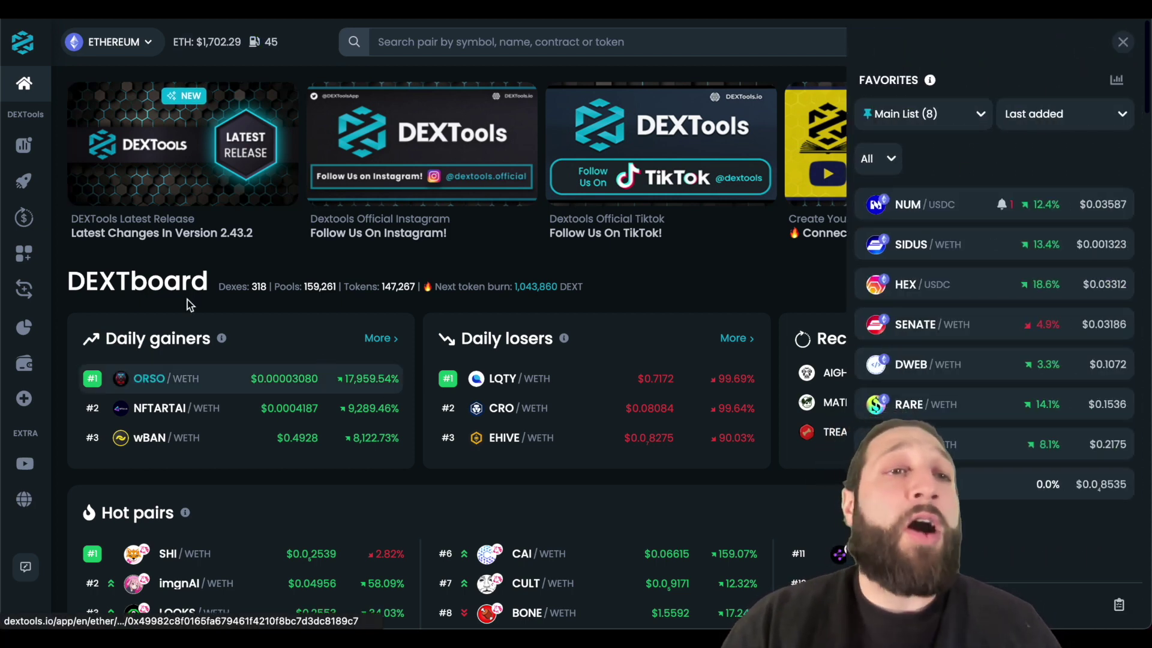
pyautogui.click(40, 154)
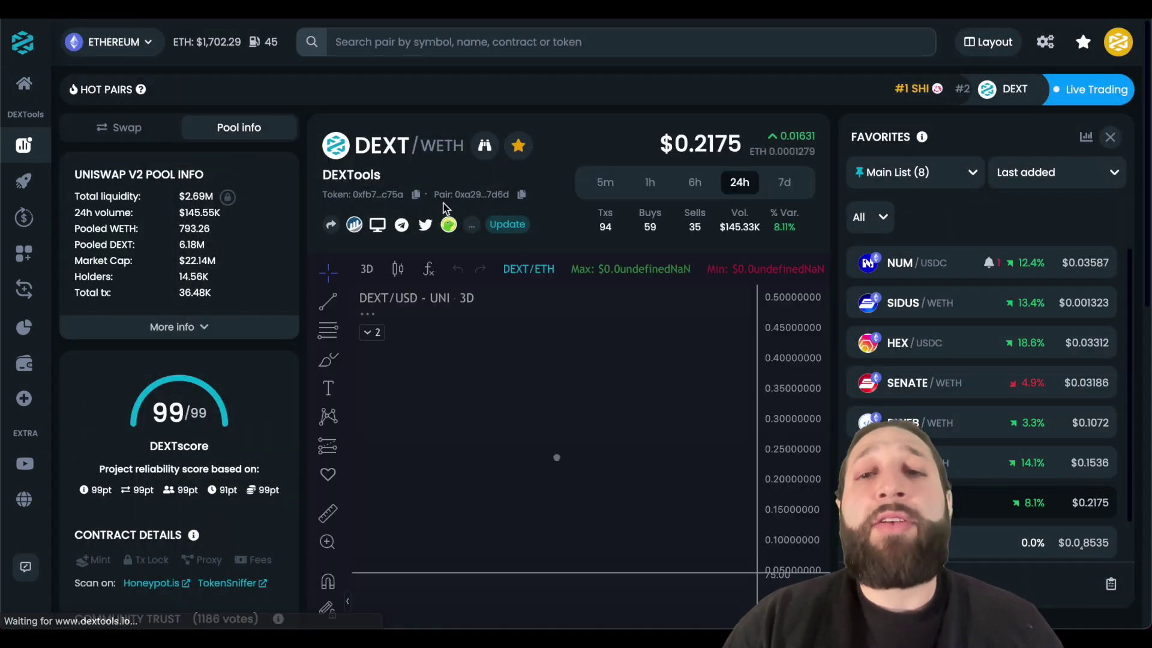
pyautogui.scroll(-1, 888, 285)
pyautogui.scroll(1, 888, 285)
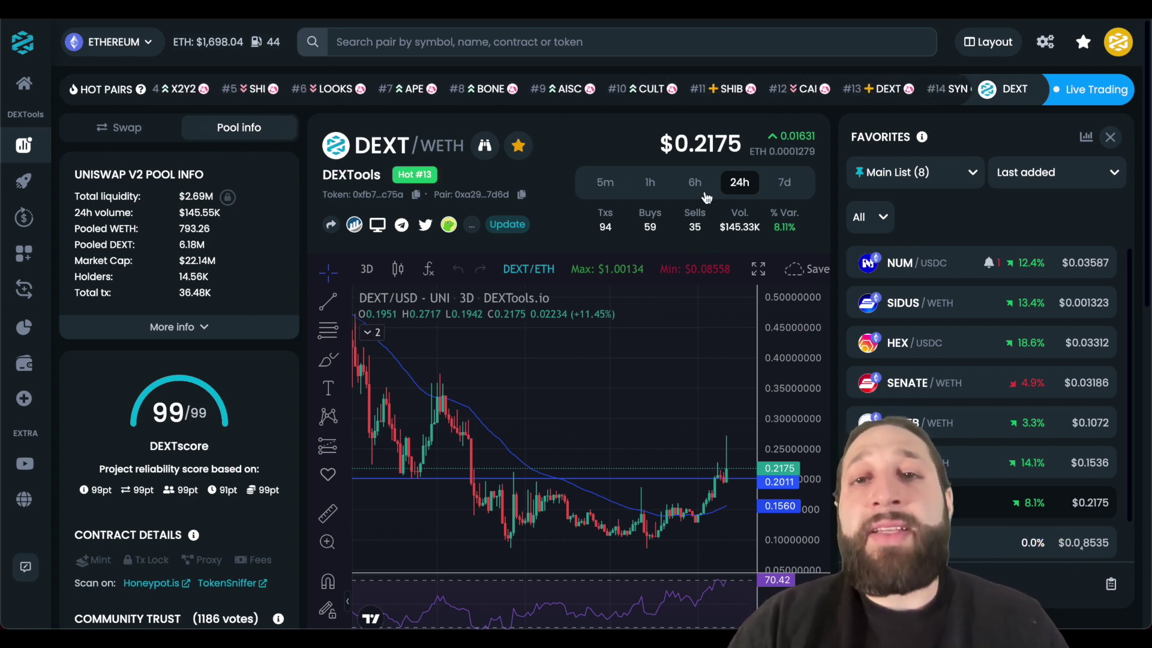
pyautogui.click(609, 89)
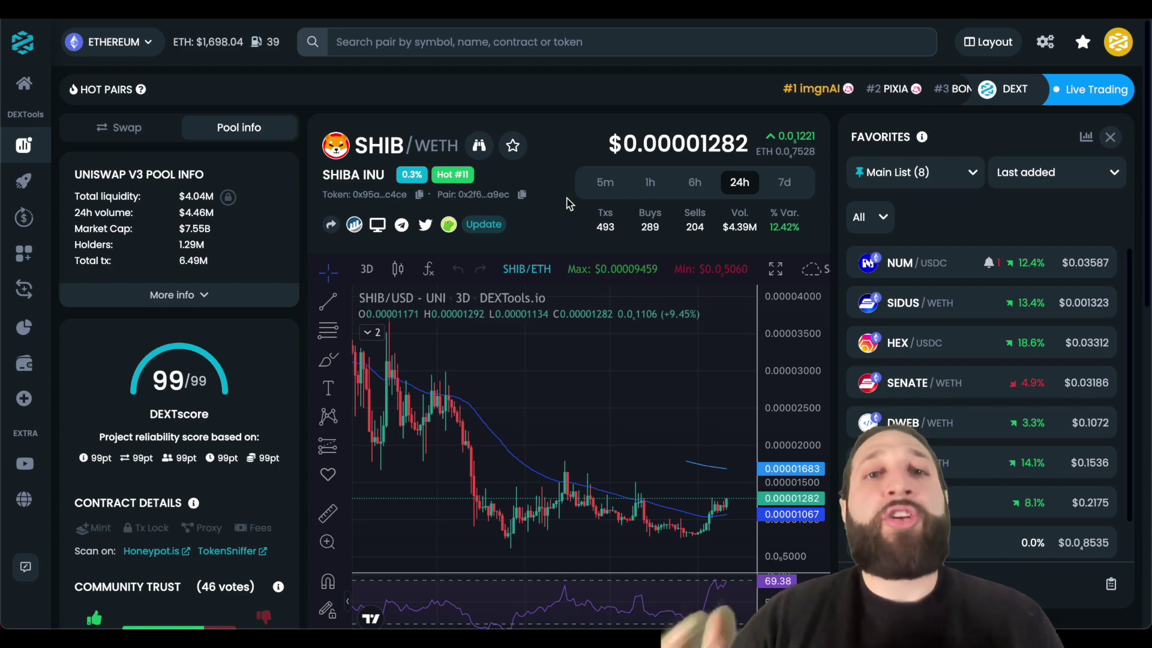
# From SHIB/WETH's star menu, open the lists manager and enter 'Meme' as a new list name
pyautogui.click(513, 146)
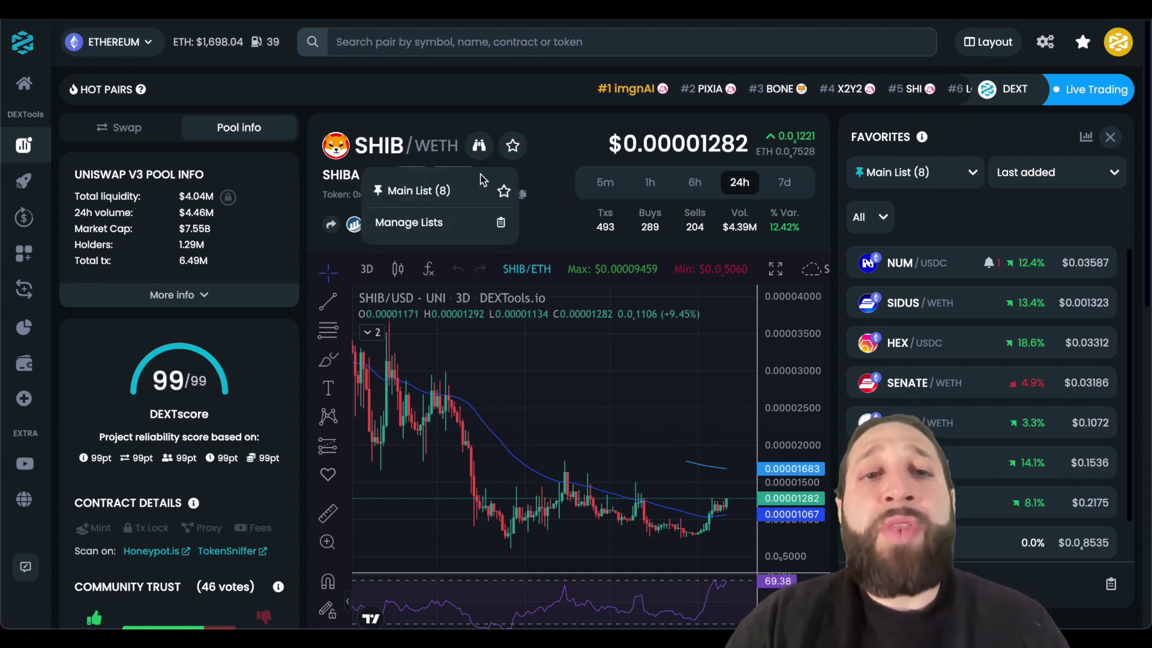
pyautogui.click(451, 222)
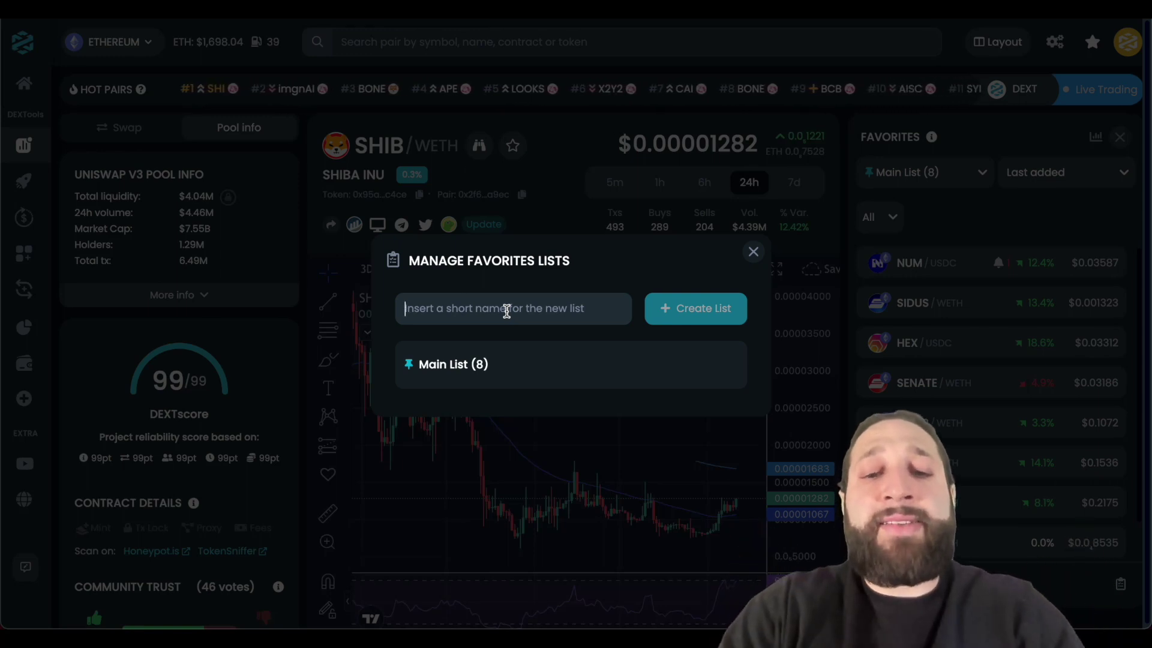
pyautogui.click(506, 311)
pyautogui.write('Meme')
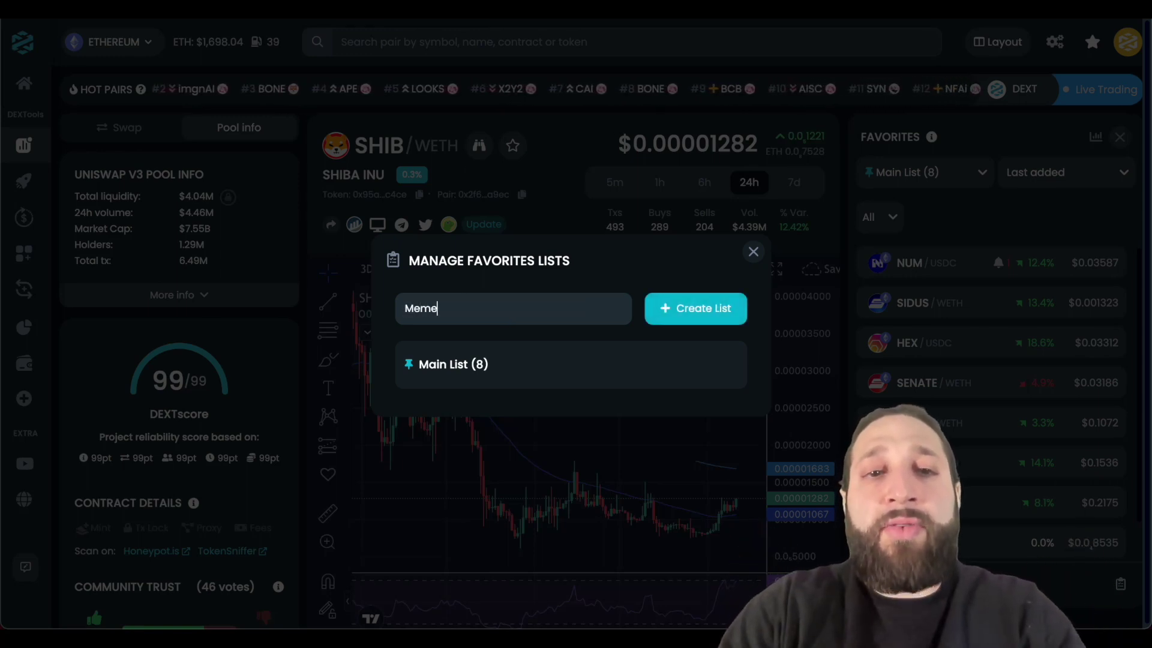
# Create the Meme list, save SHIB/WETH into it, and display the Meme favorites
pyautogui.click(694, 324)
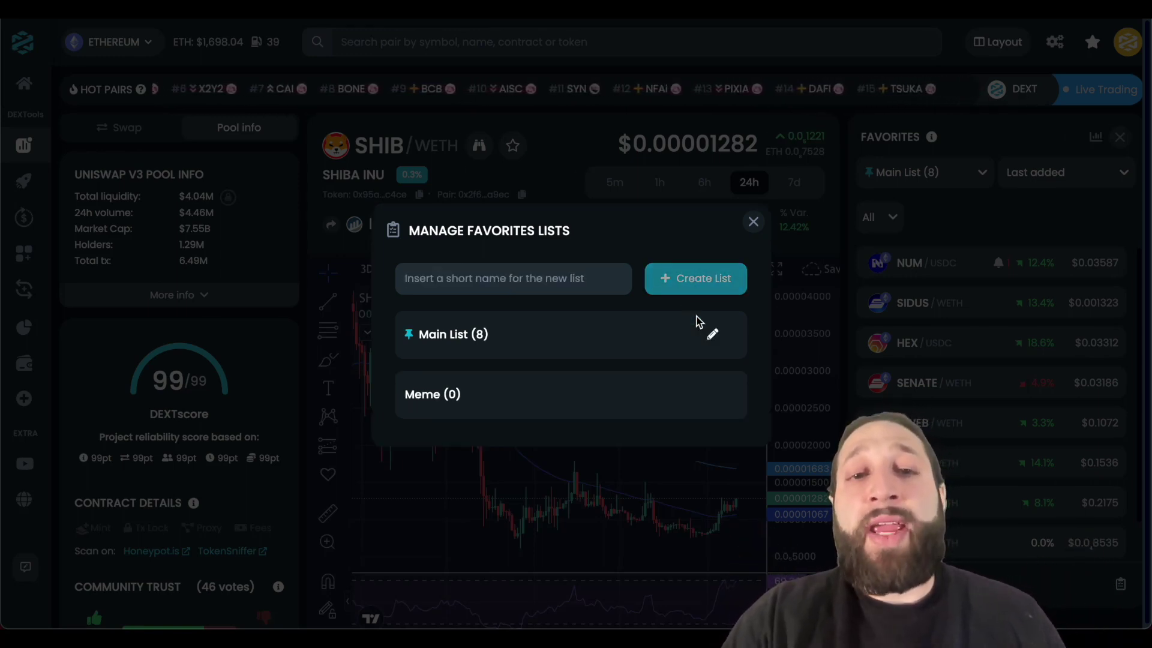
pyautogui.click(753, 223)
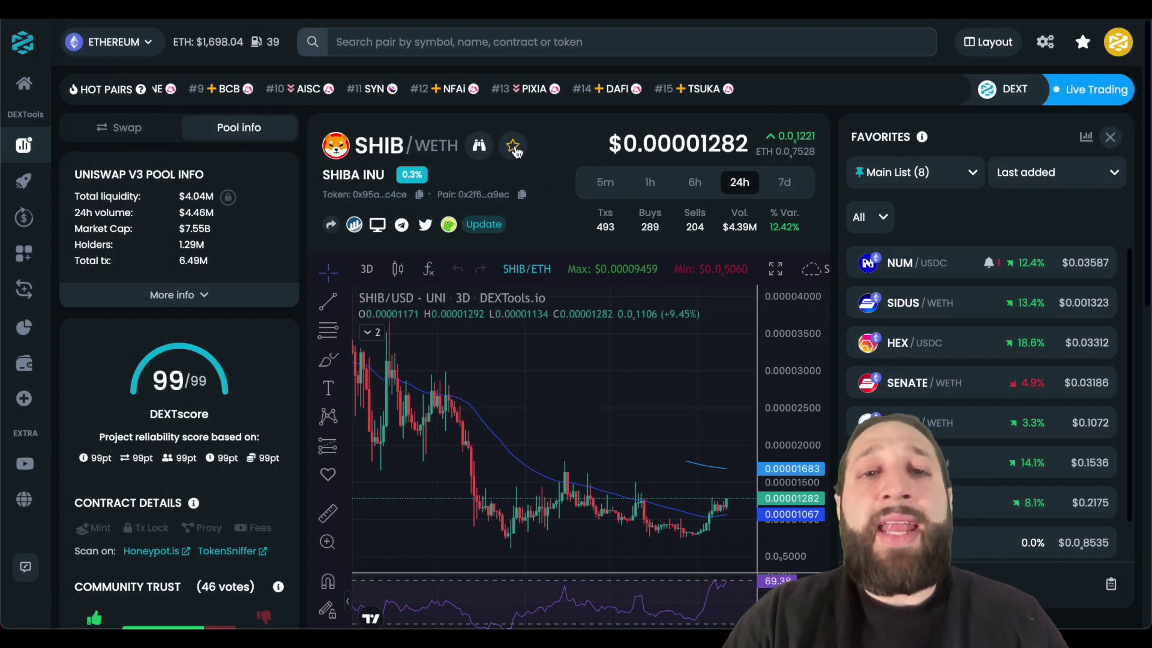
pyautogui.click(514, 147)
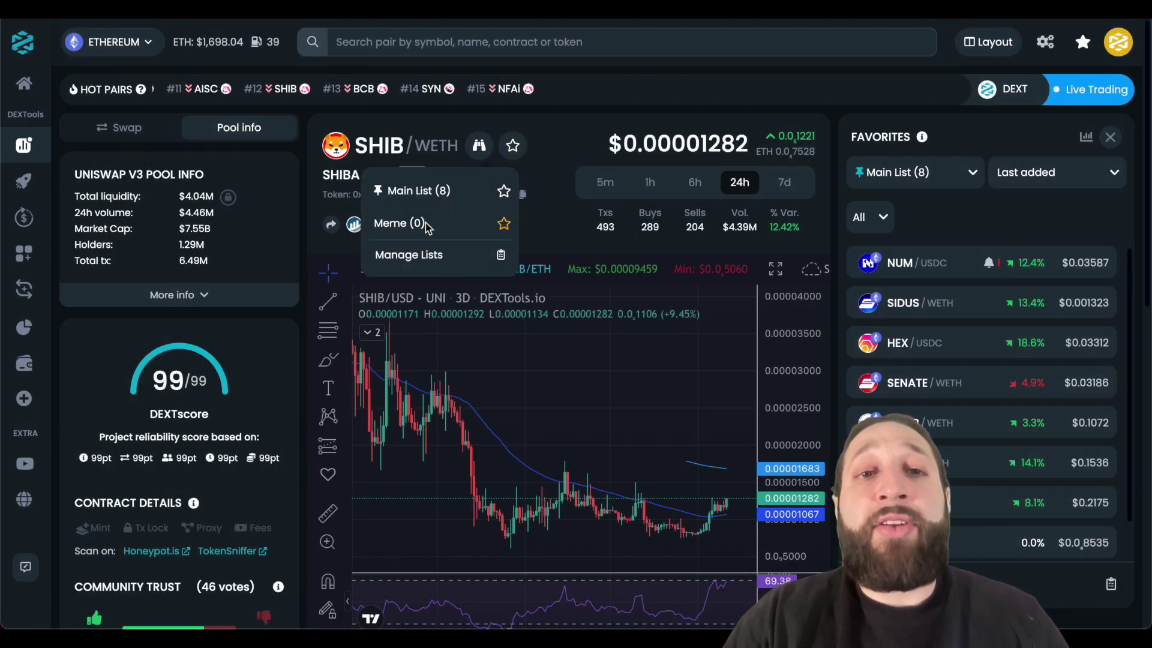
pyautogui.click(504, 224)
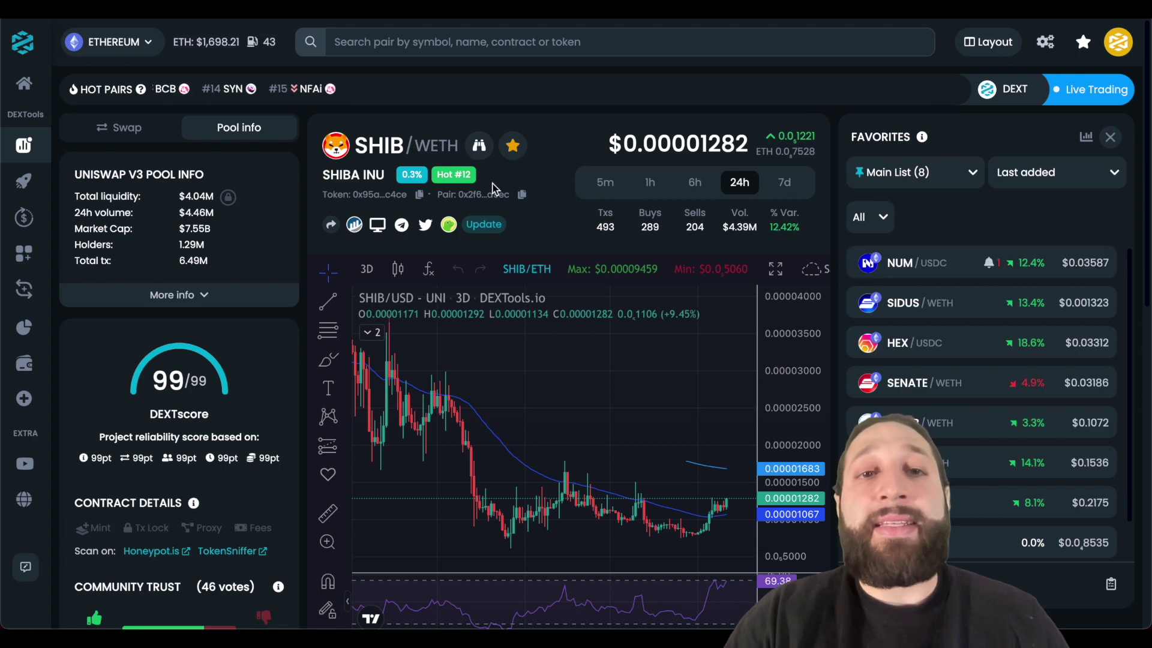
pyautogui.click(914, 180)
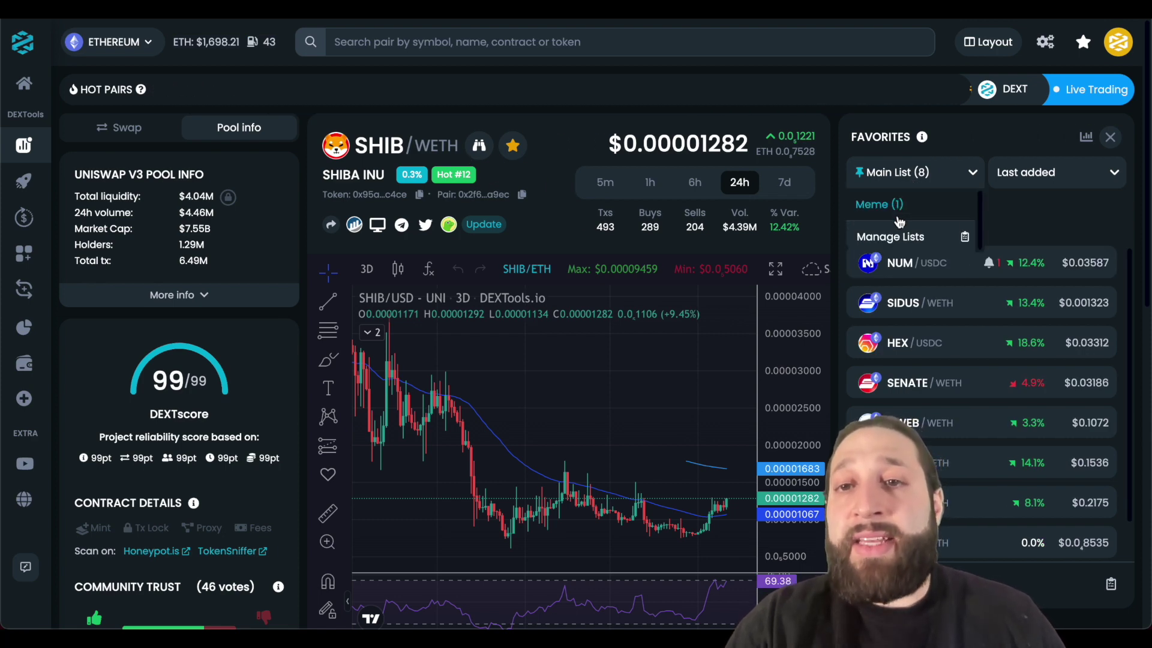
pyautogui.click(897, 207)
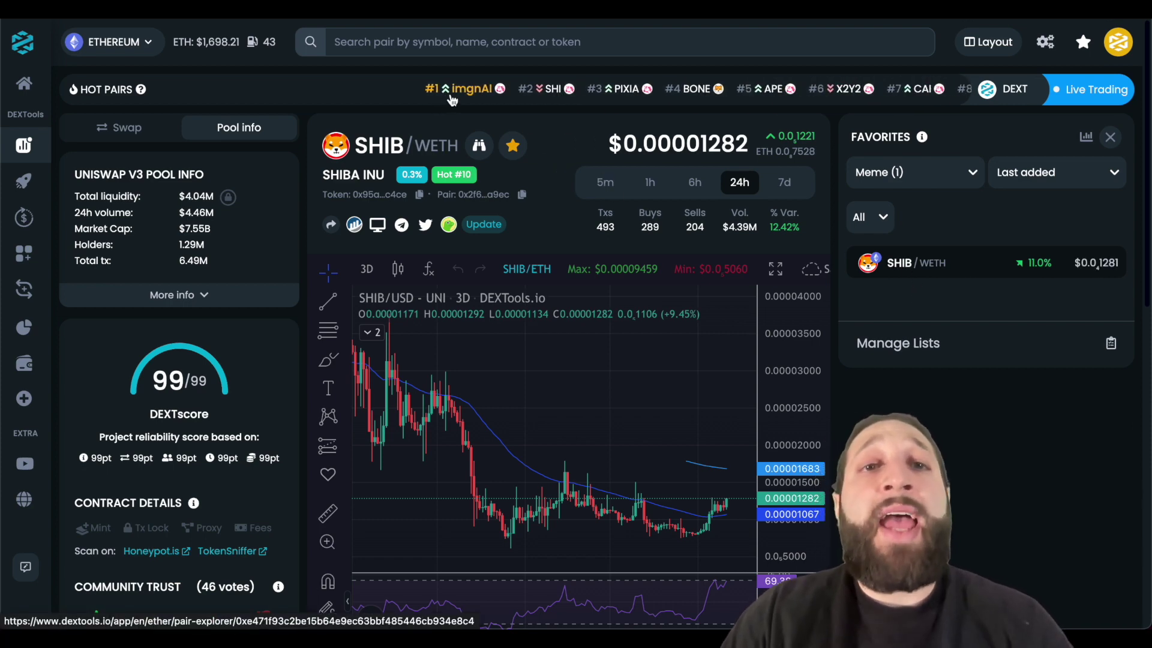
# Open the imgnAI/WETH pair and create a new favorites list named 'AI'
pyautogui.click(452, 90)
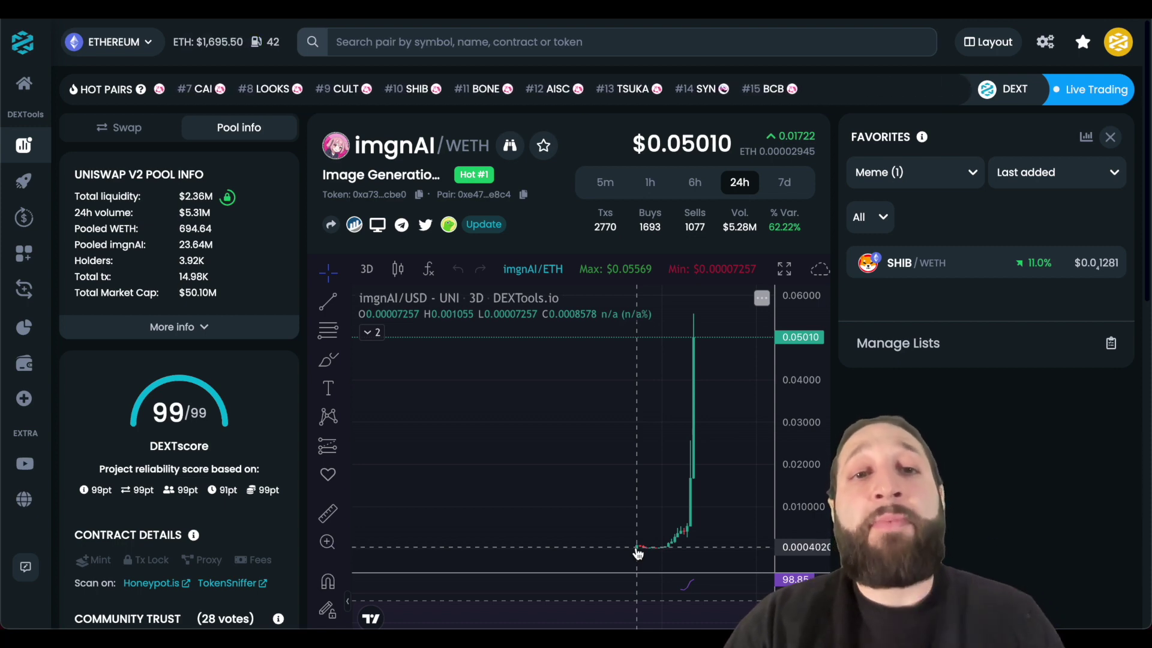
pyautogui.click(544, 146)
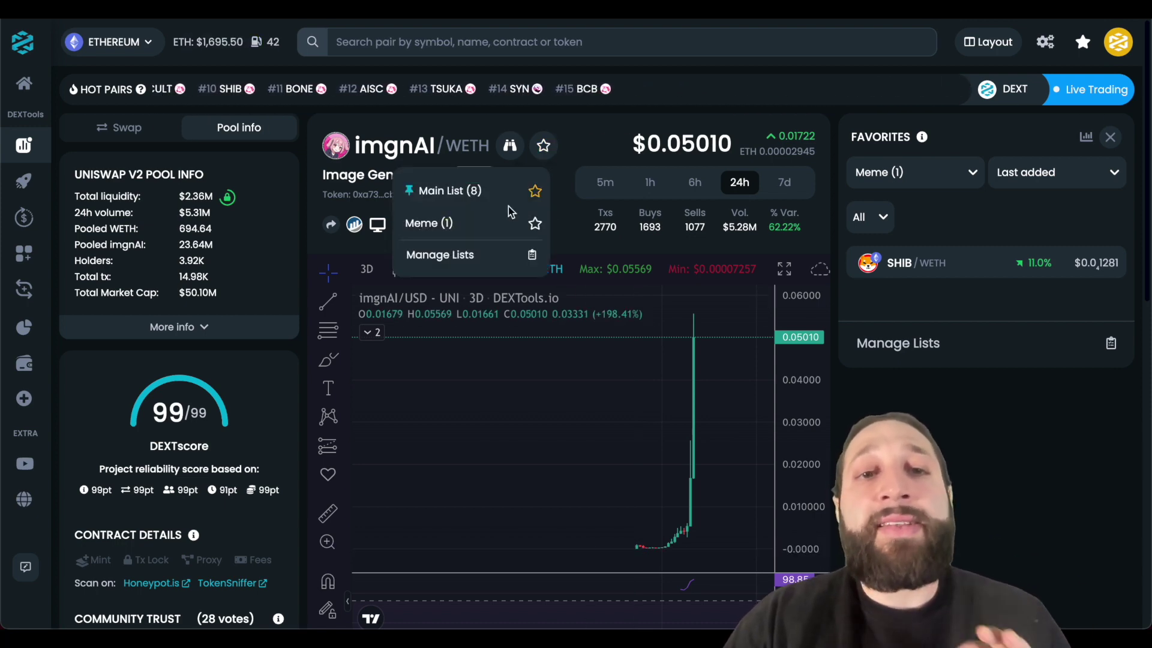
pyautogui.click(510, 254)
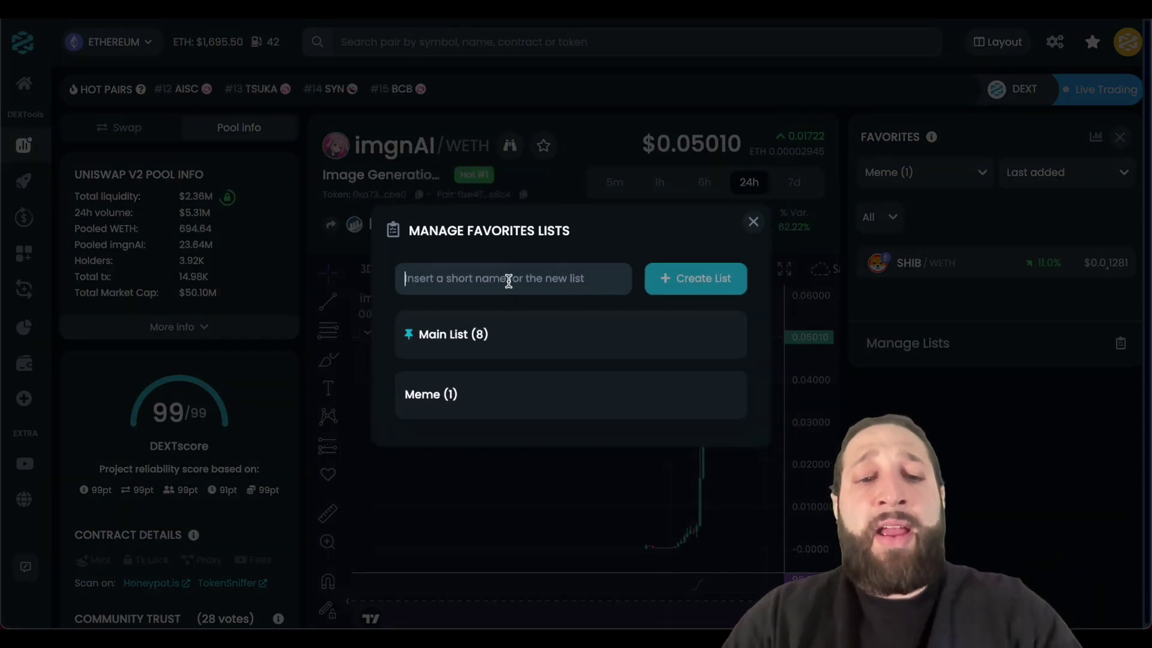
pyautogui.write('AI')
pyautogui.click(705, 294)
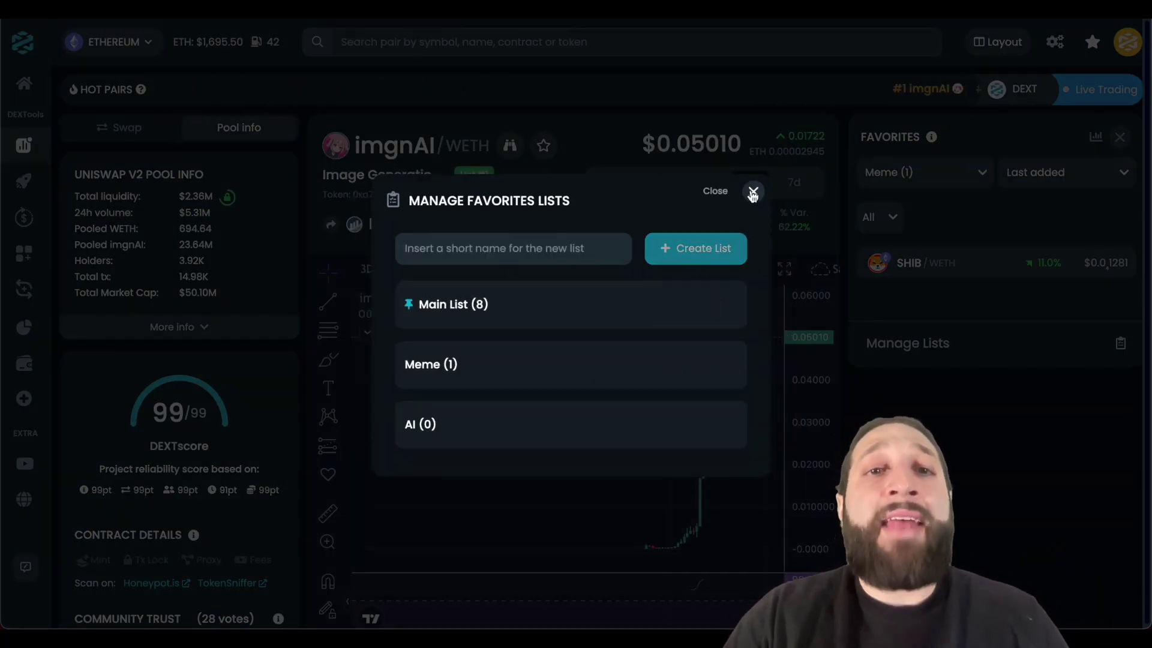
# Save the imgnAI/WETH pair into the AI list
pyautogui.click(753, 192)
pyautogui.click(544, 148)
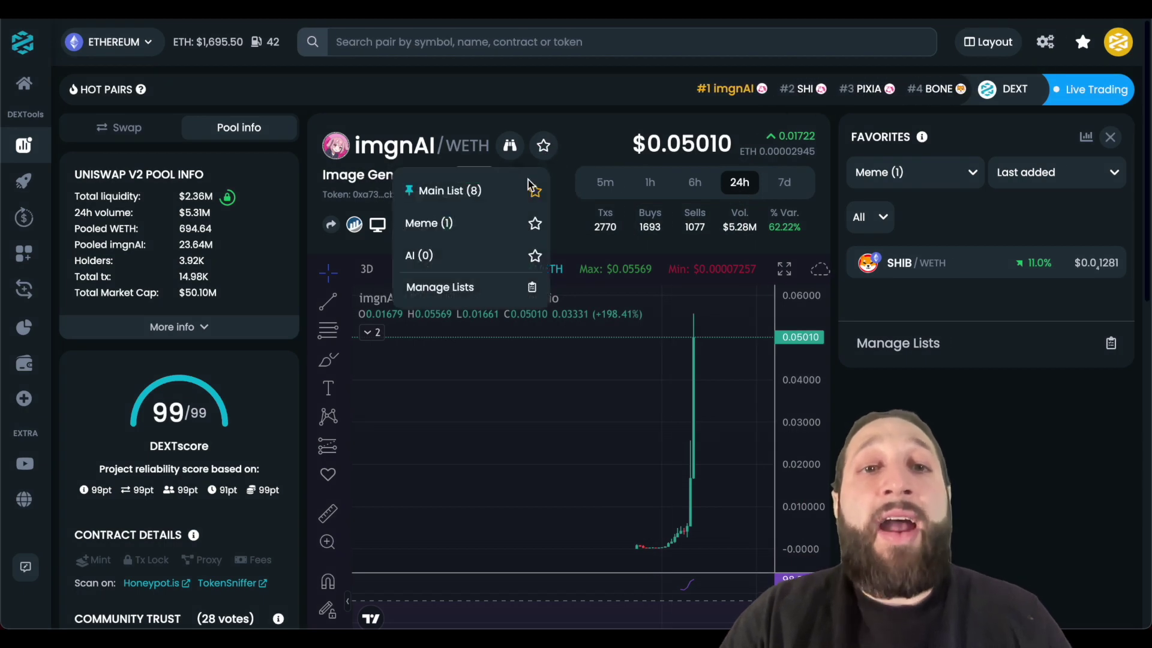
pyautogui.click(535, 256)
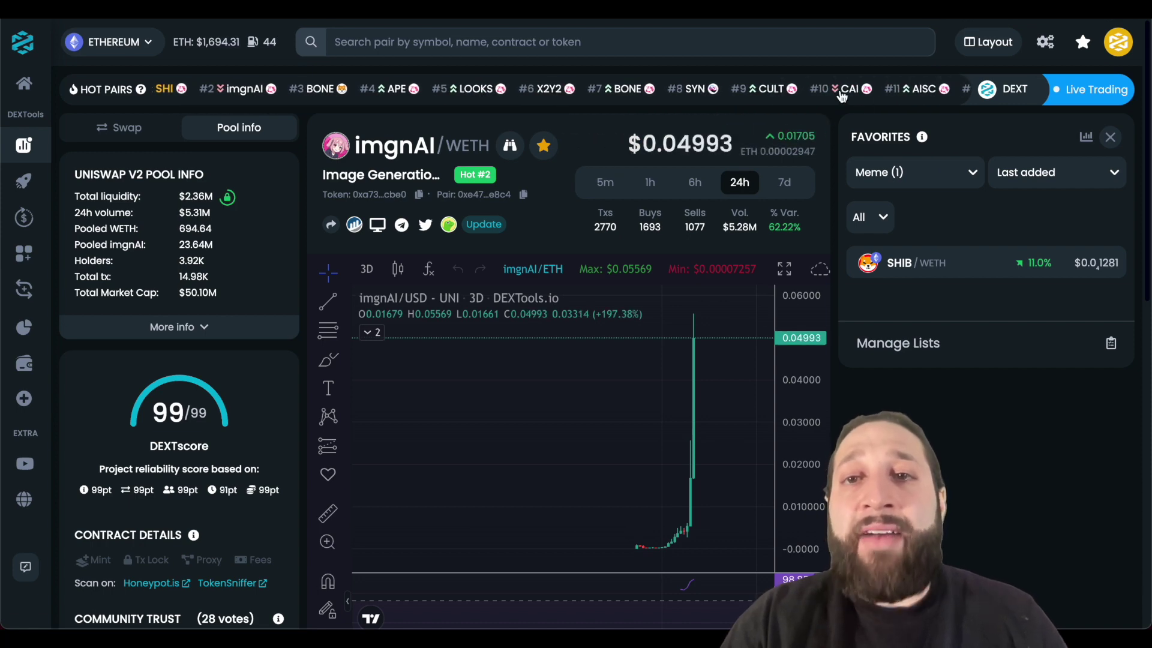
# Open the CAI/WETH pair and save it to the AI list
pyautogui.click(849, 90)
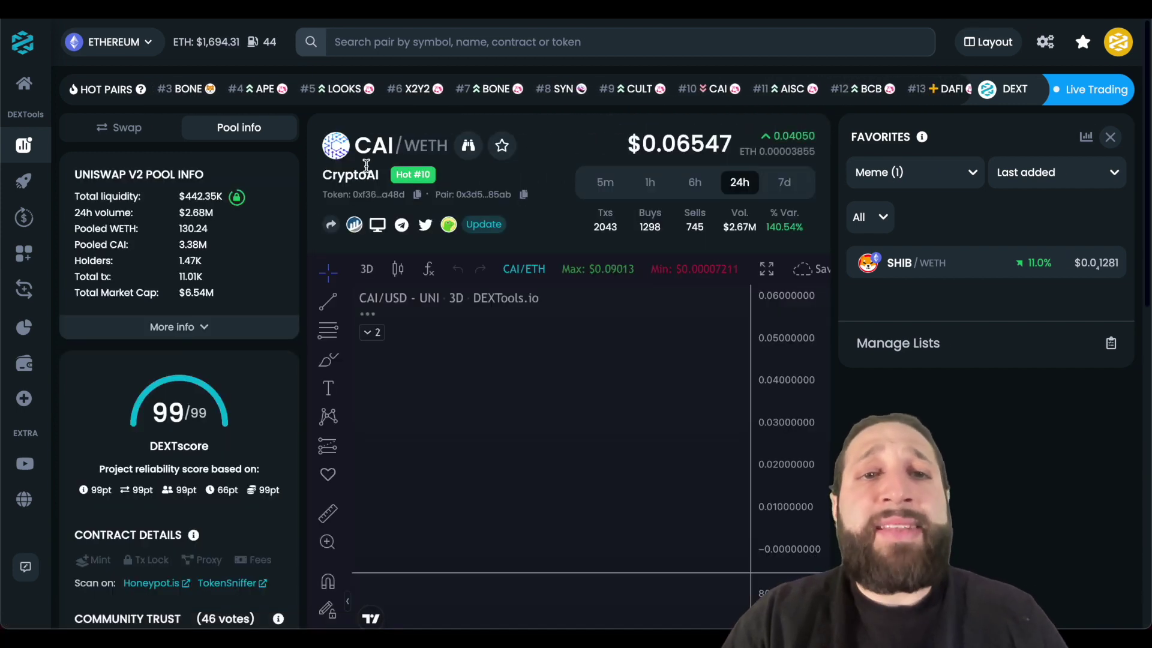
pyautogui.click(502, 145)
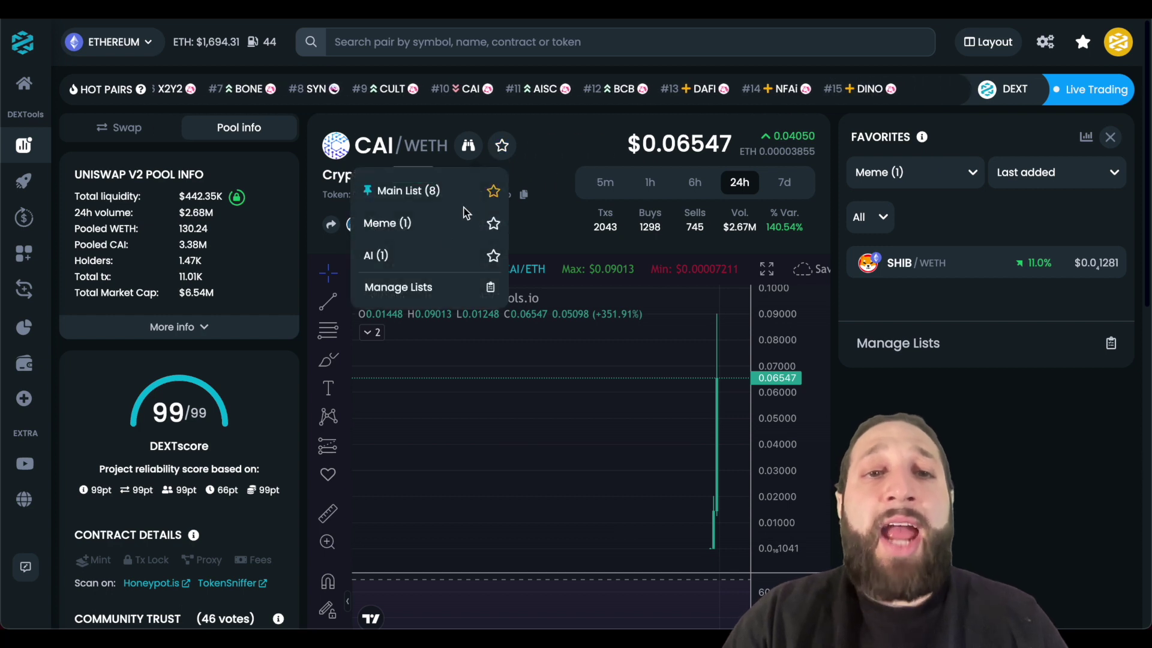
pyautogui.click(493, 256)
# Switch the favorites view to the AI list, showing CAI and imgnAI
pyautogui.click(911, 173)
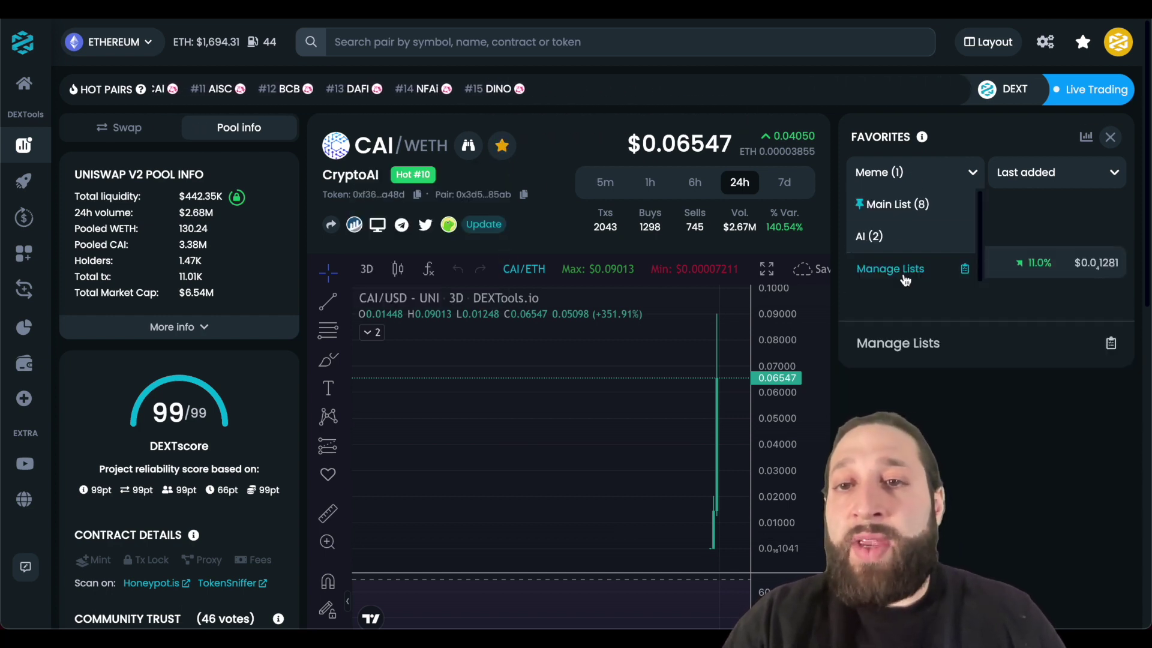
pyautogui.click(894, 236)
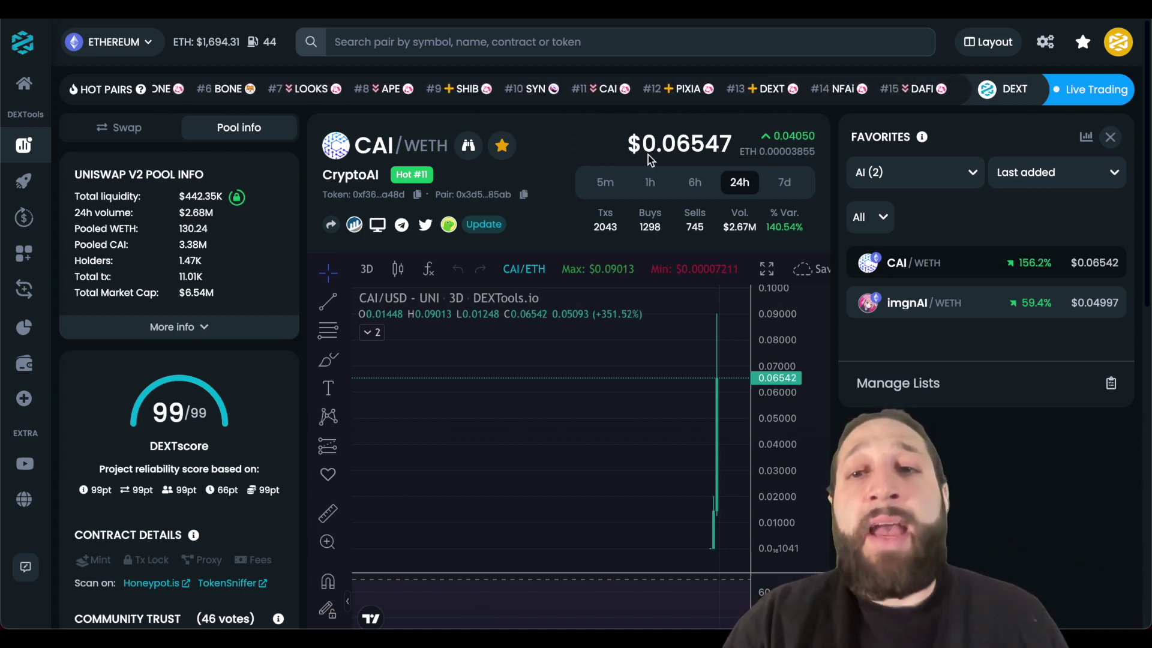
pyautogui.click(914, 176)
# Add an empty favorites list named 'Portfolio' in the lists manager
pyautogui.click(906, 267)
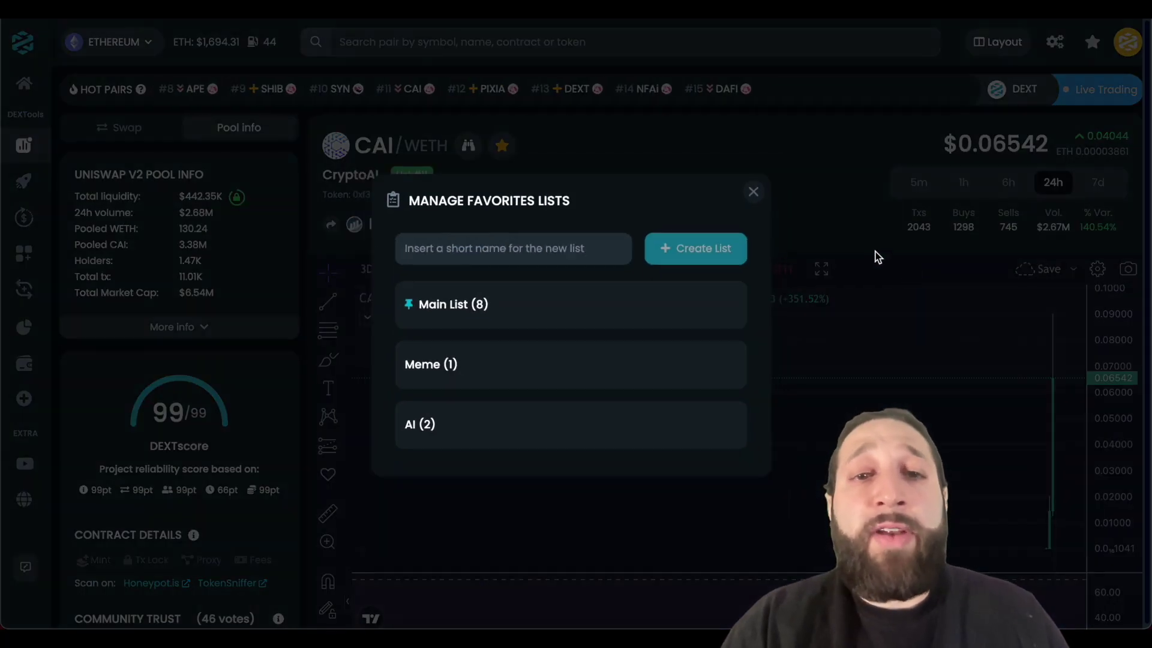
pyautogui.click(546, 257)
pyautogui.write('Portfolio')
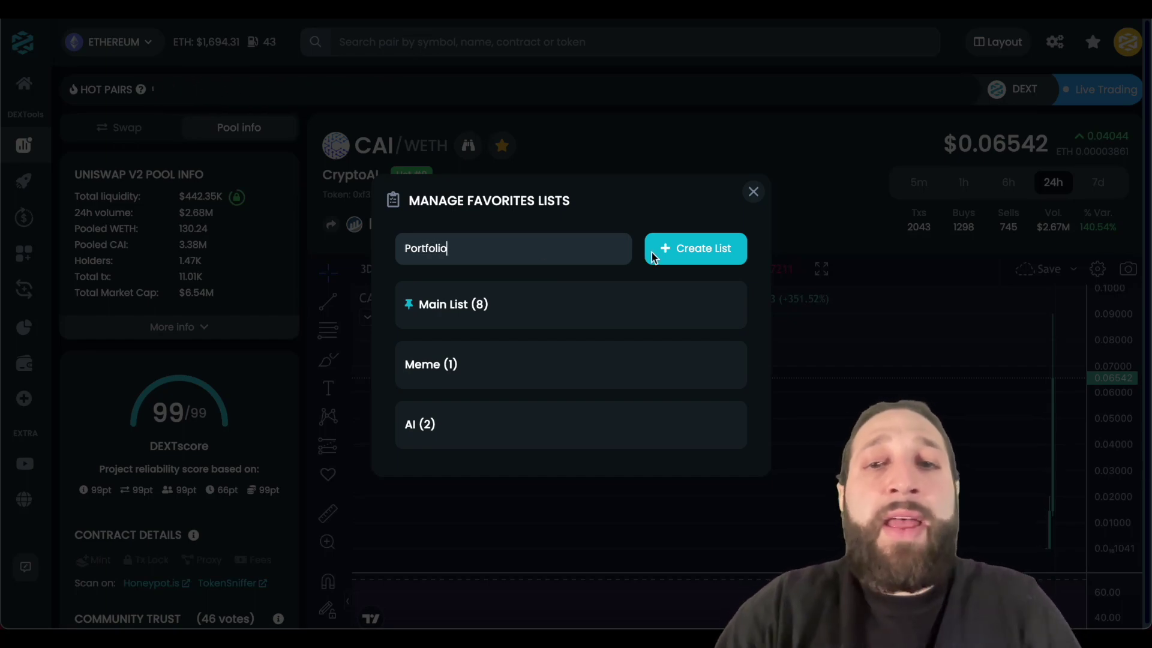
pyautogui.click(718, 259)
pyautogui.click(754, 161)
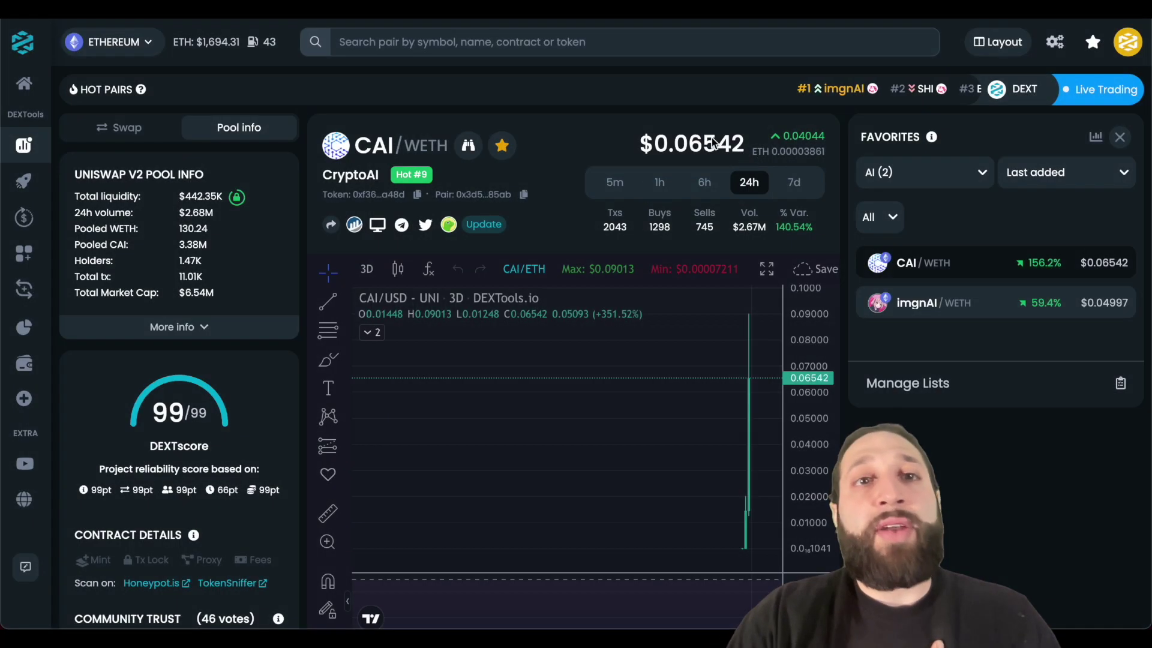
# Search 'wet', open the WETH/USDC pair, and add it to the Portfolio list
pyautogui.click(603, 52)
pyautogui.write('weth')
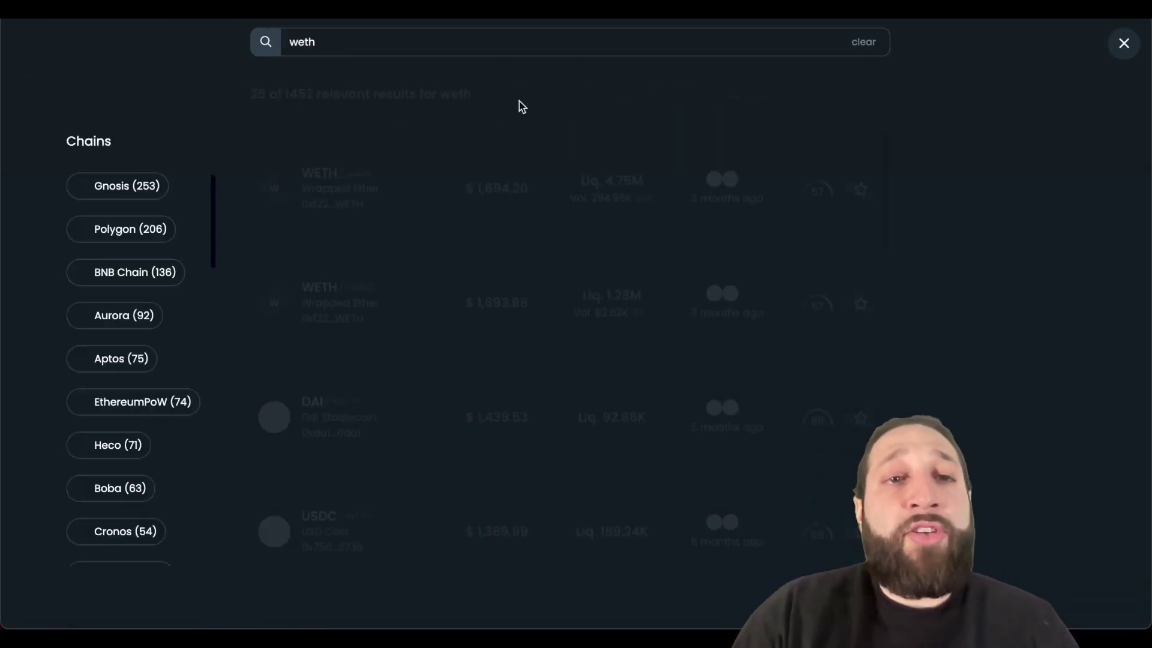
pyautogui.click(480, 188)
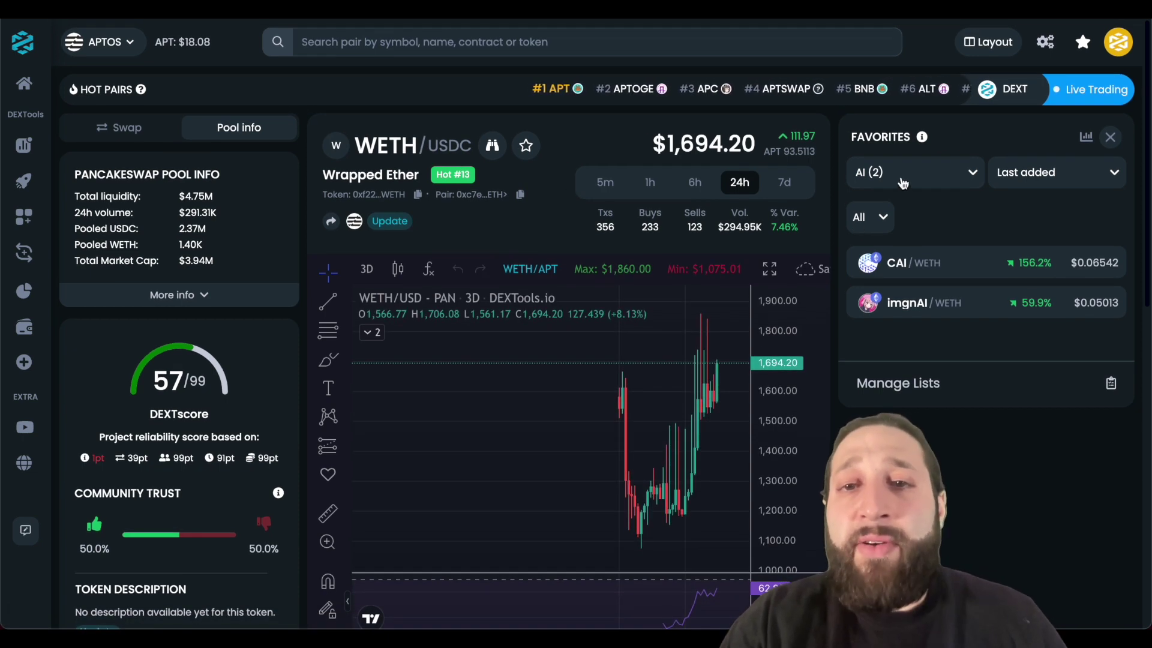
pyautogui.click(526, 145)
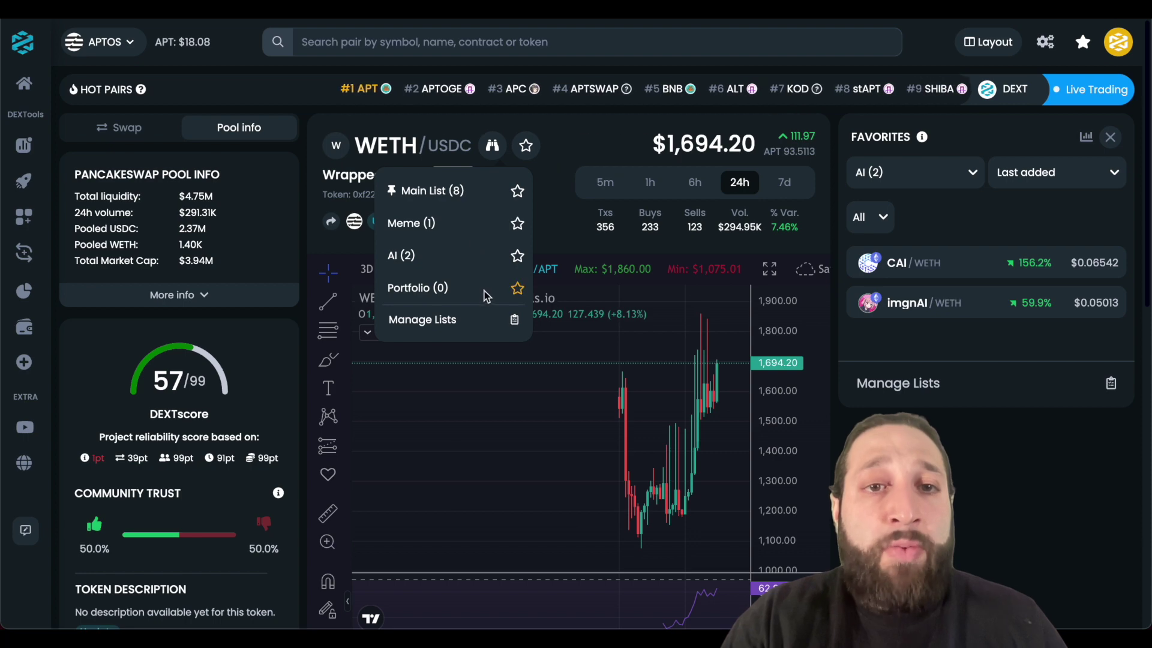
pyautogui.click(517, 290)
pyautogui.click(432, 40)
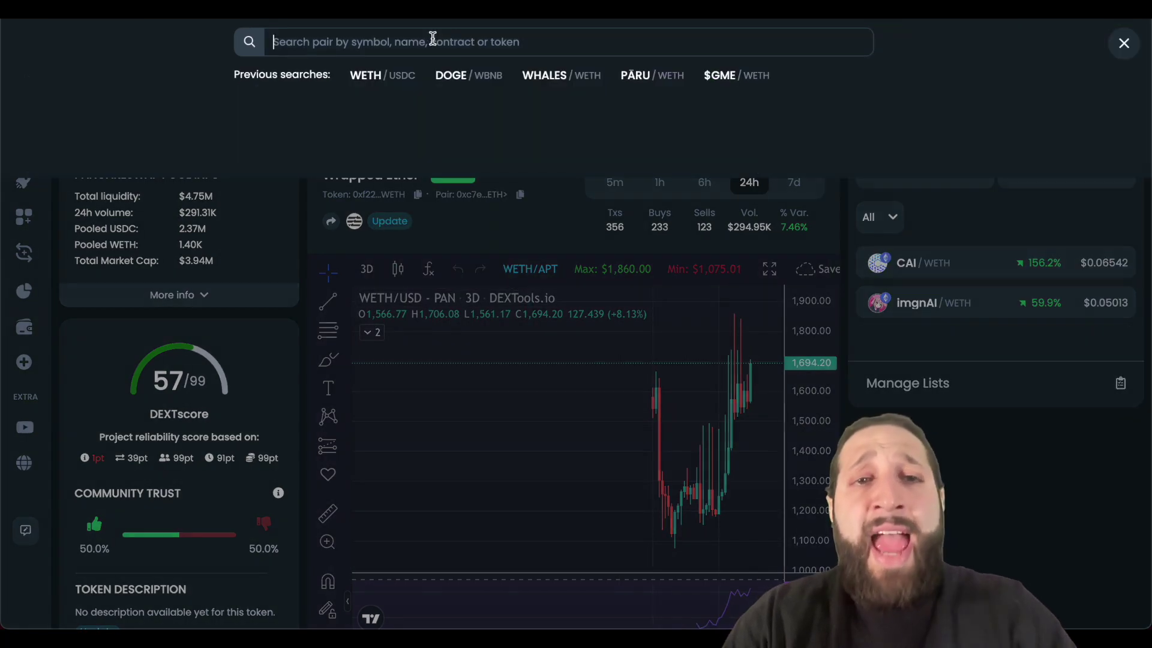
# Search 'doge', filter to BNB Chain, and open the DOGE/WBNB pair
pyautogui.write('doge')
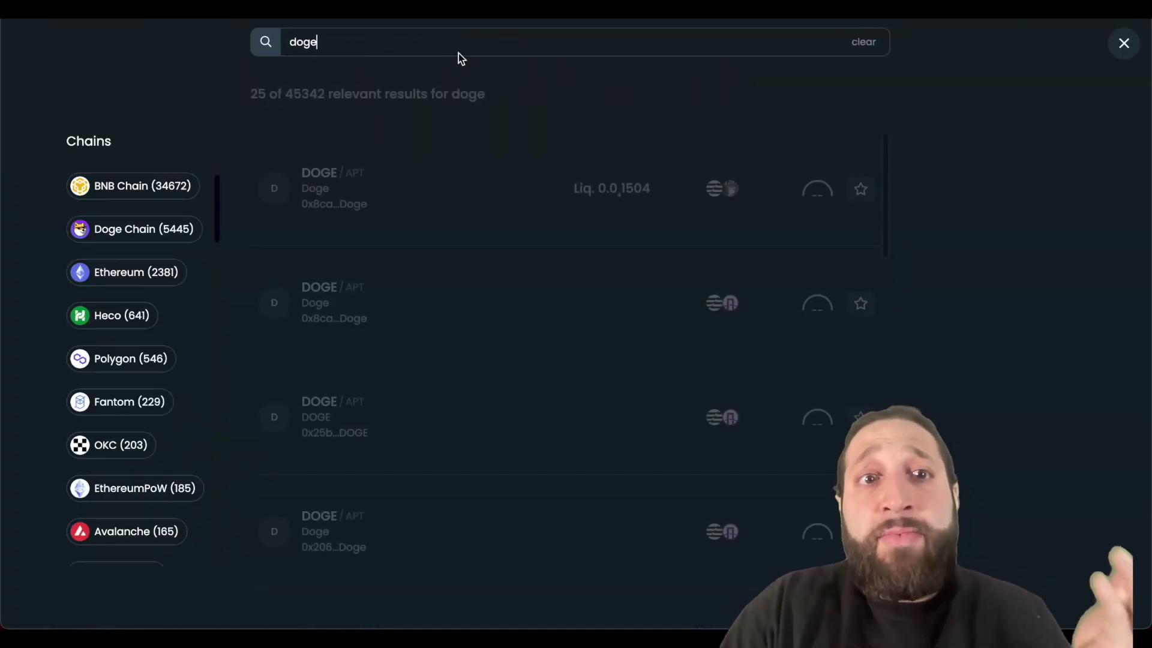
pyautogui.click(179, 186)
pyautogui.click(429, 194)
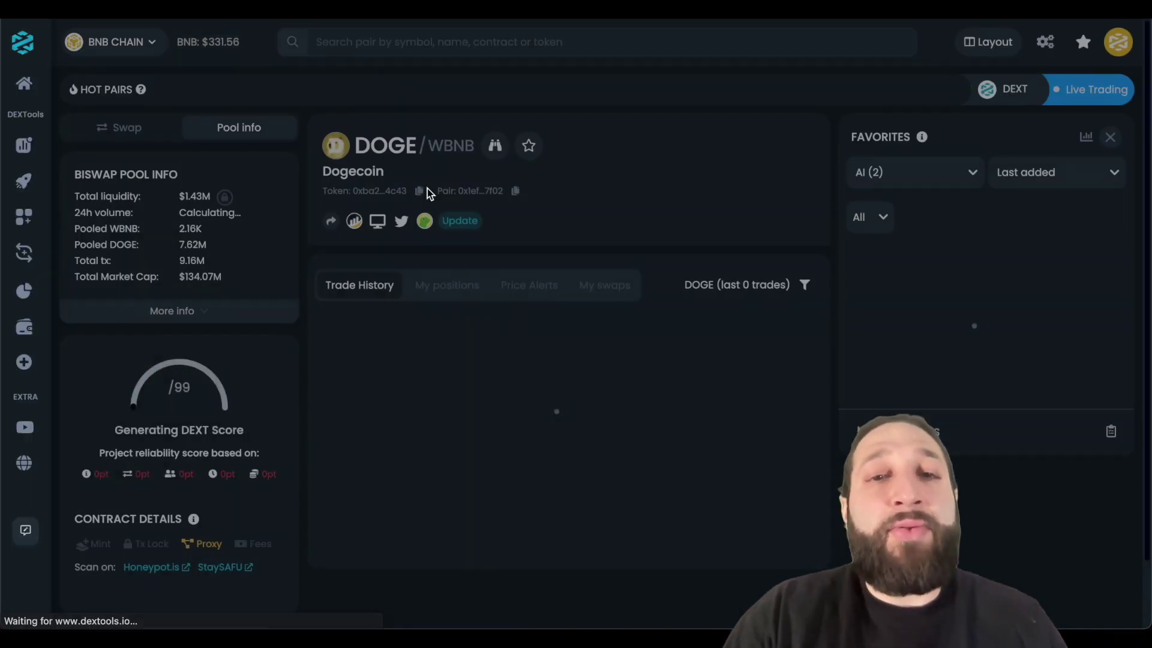
# Add DOGE/WBNB to both the Portfolio and Meme lists
pyautogui.click(528, 148)
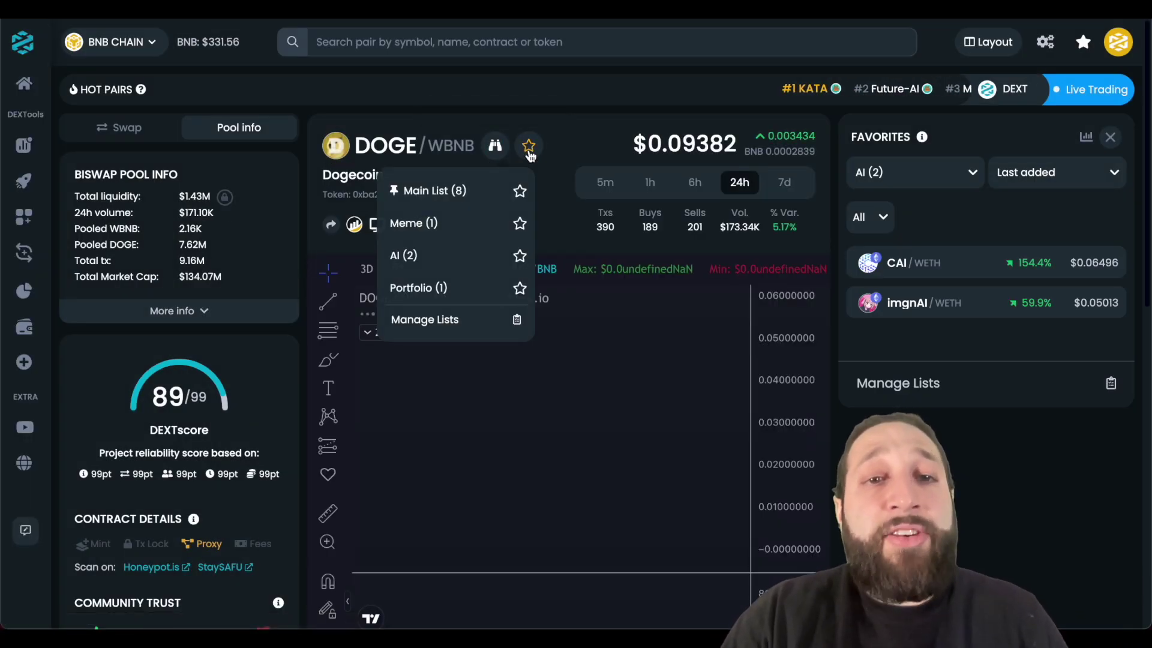
pyautogui.click(519, 291)
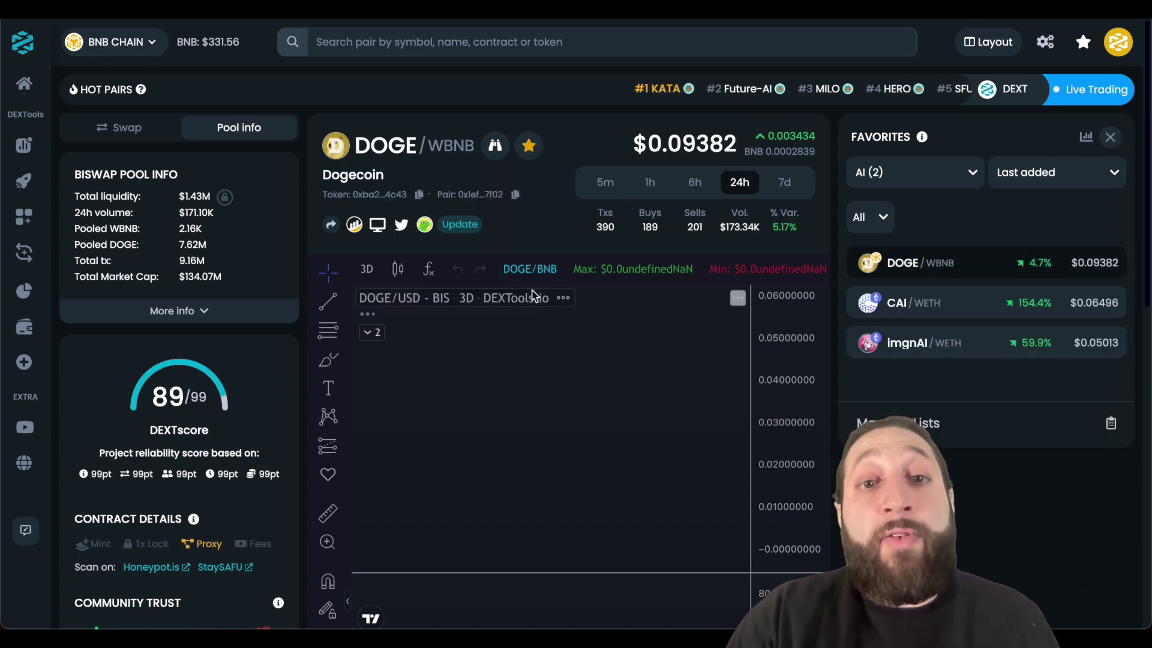
pyautogui.click(527, 150)
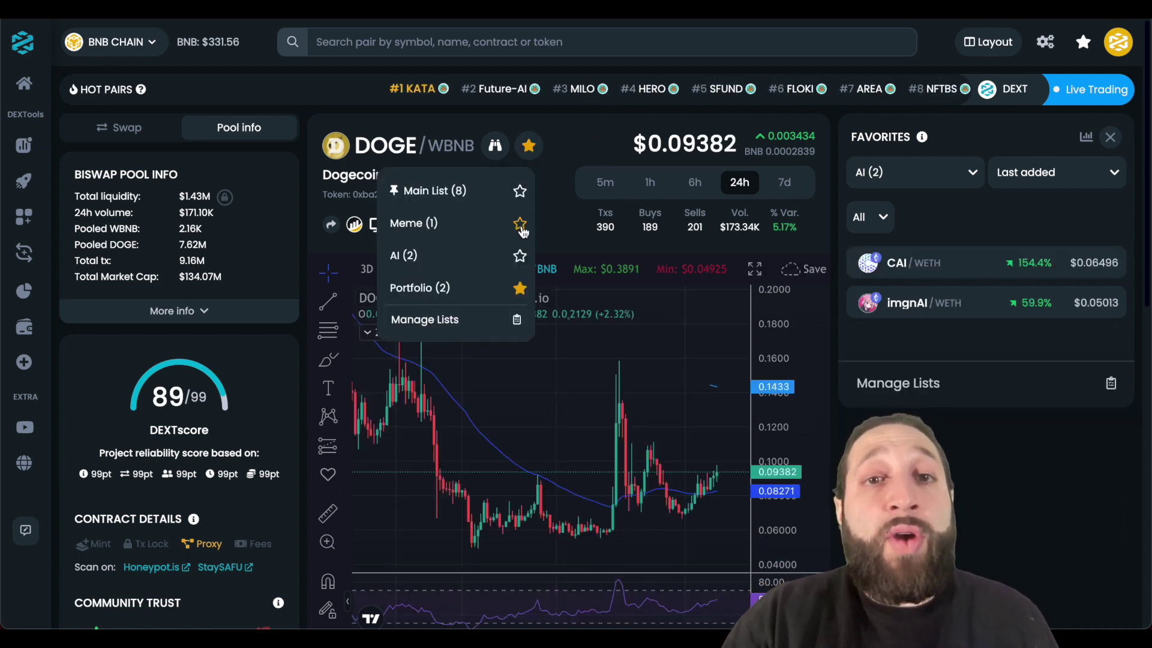
pyautogui.click(519, 225)
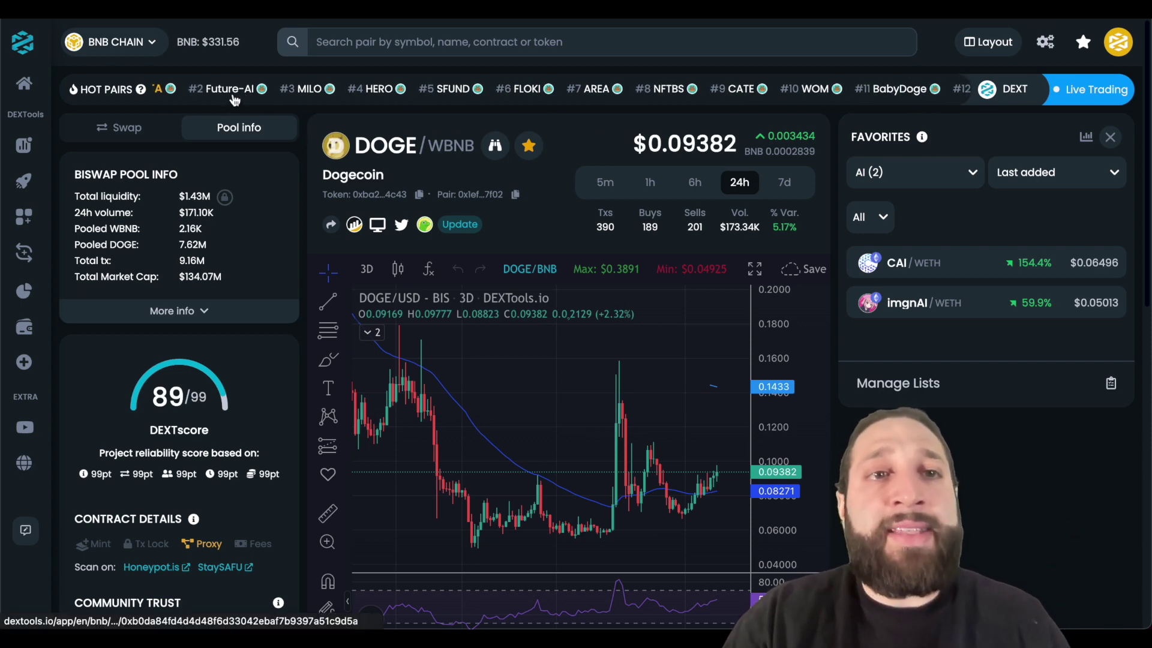
# Open the trending Future-AI/WBNB pair and add it to the AI list
pyautogui.click(233, 95)
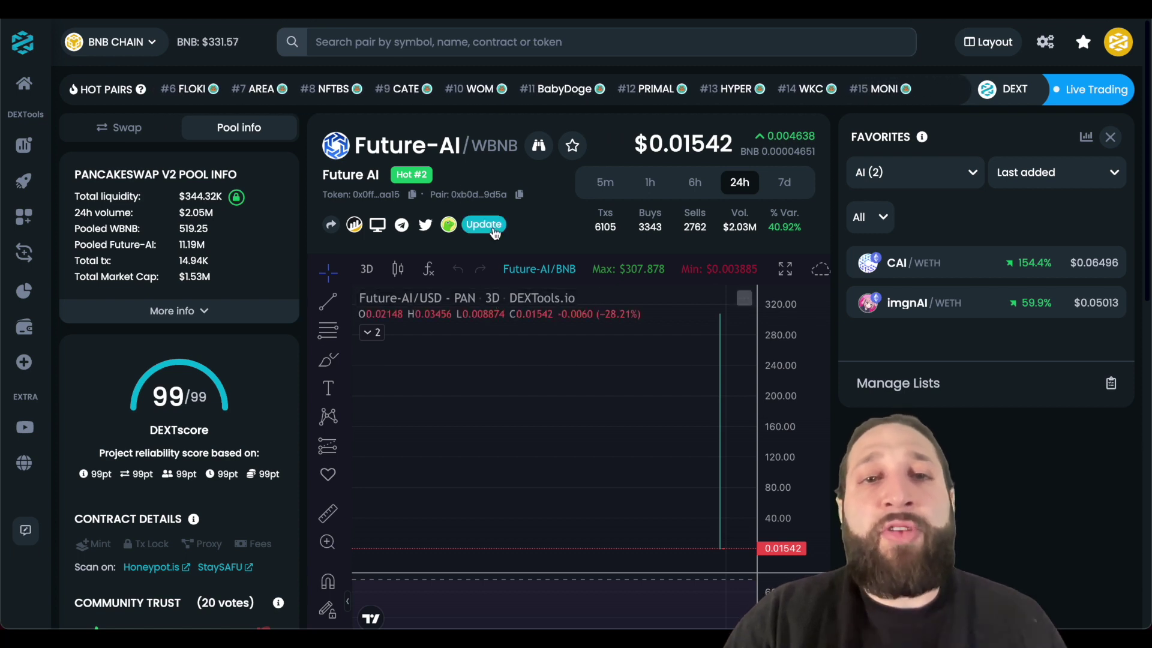
pyautogui.click(571, 147)
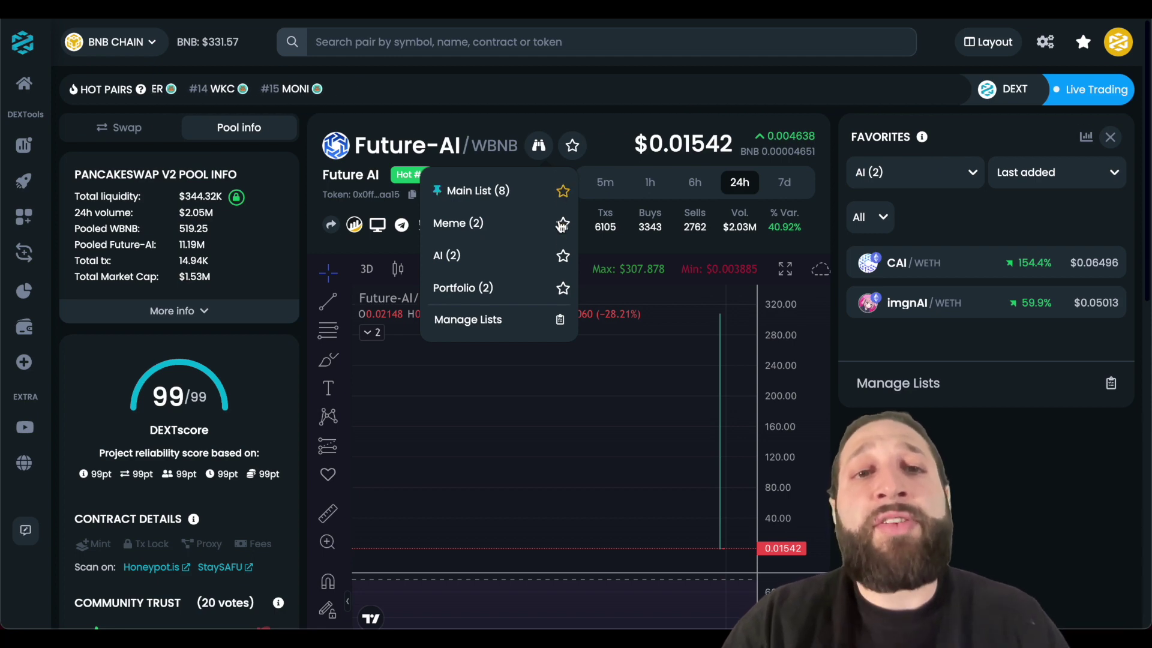
pyautogui.click(563, 257)
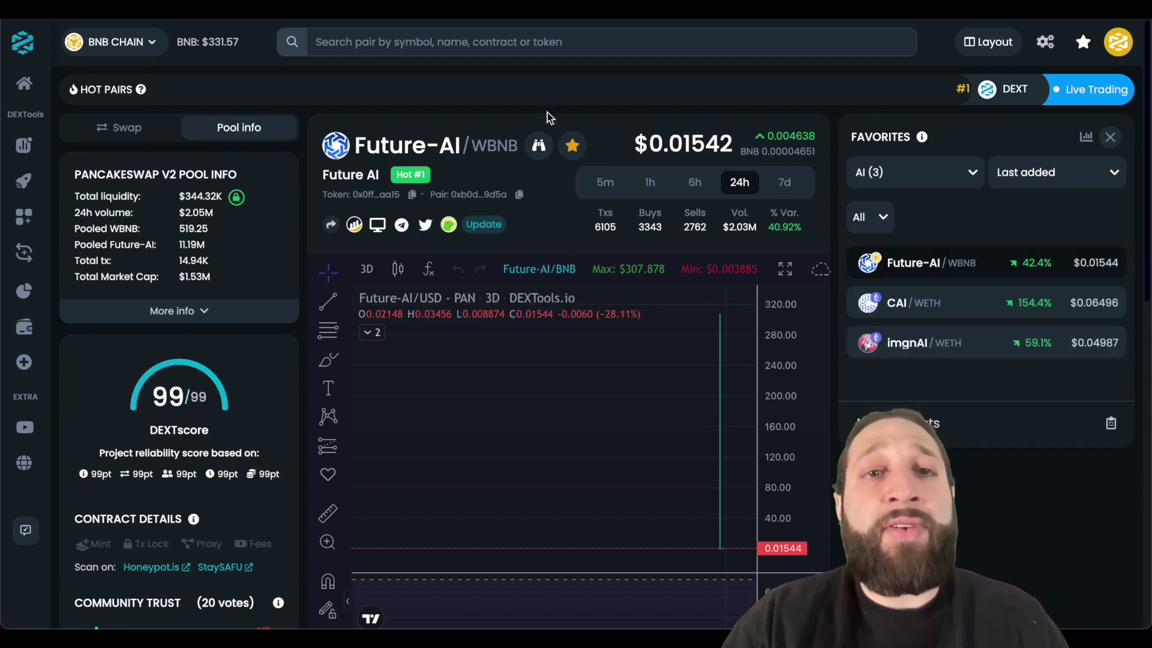
pyautogui.click(526, 42)
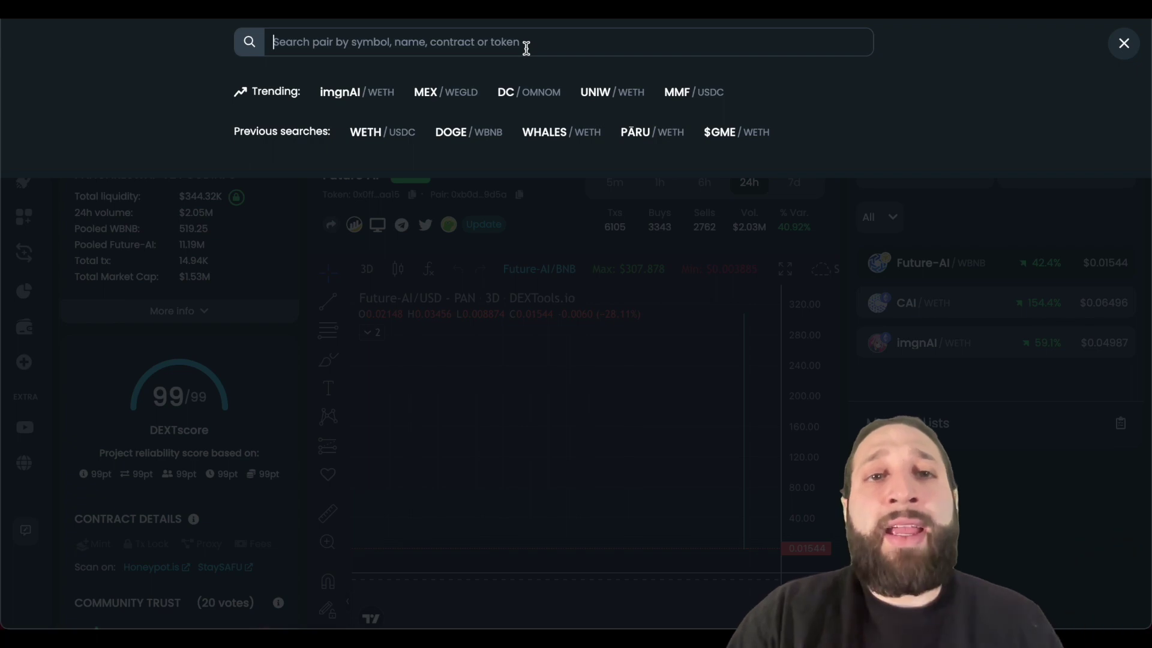
# Search for MATIC, open the MATIC/WBNB pair, and save it to the Portfolio list
pyautogui.write('matic')
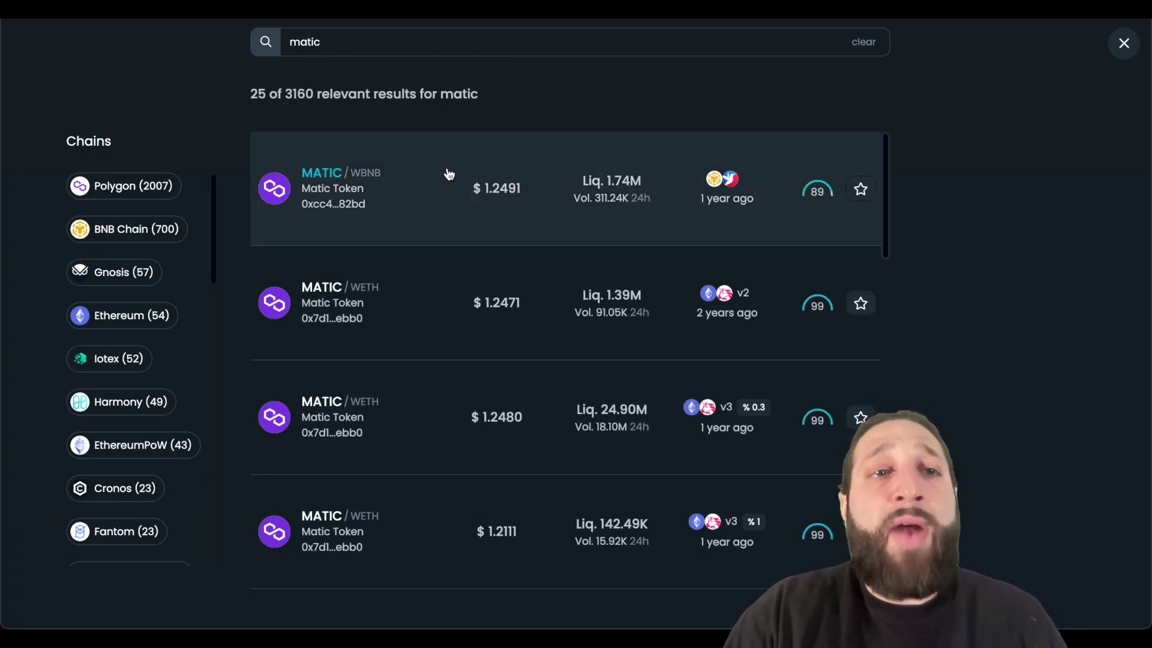
pyautogui.click(446, 173)
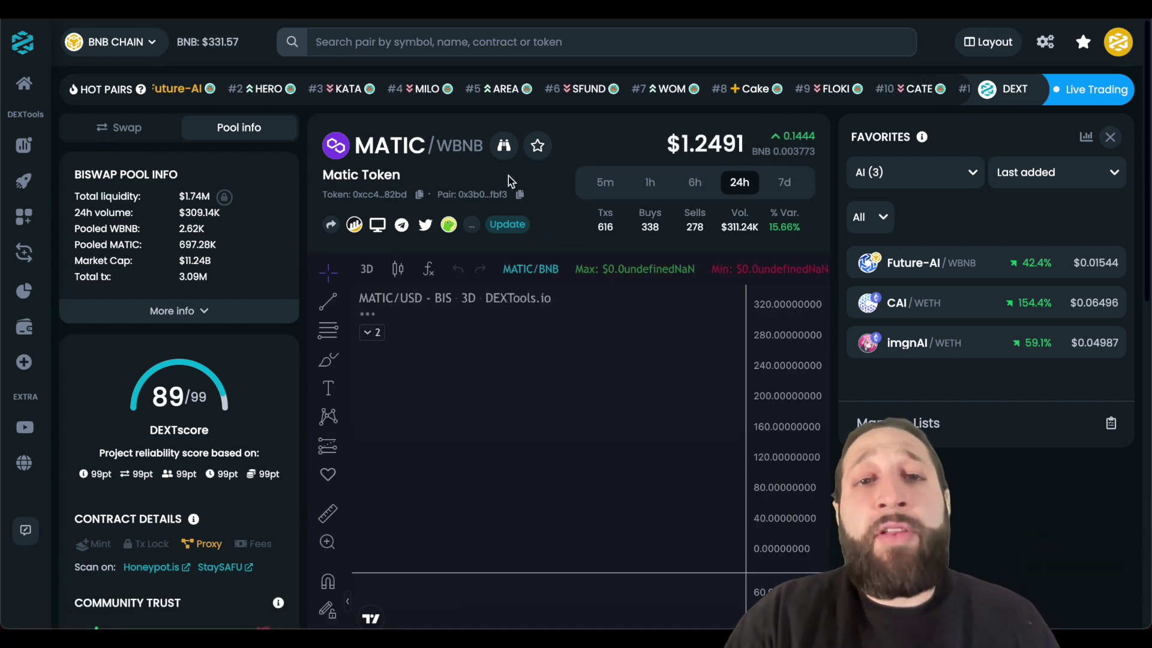
pyautogui.click(538, 146)
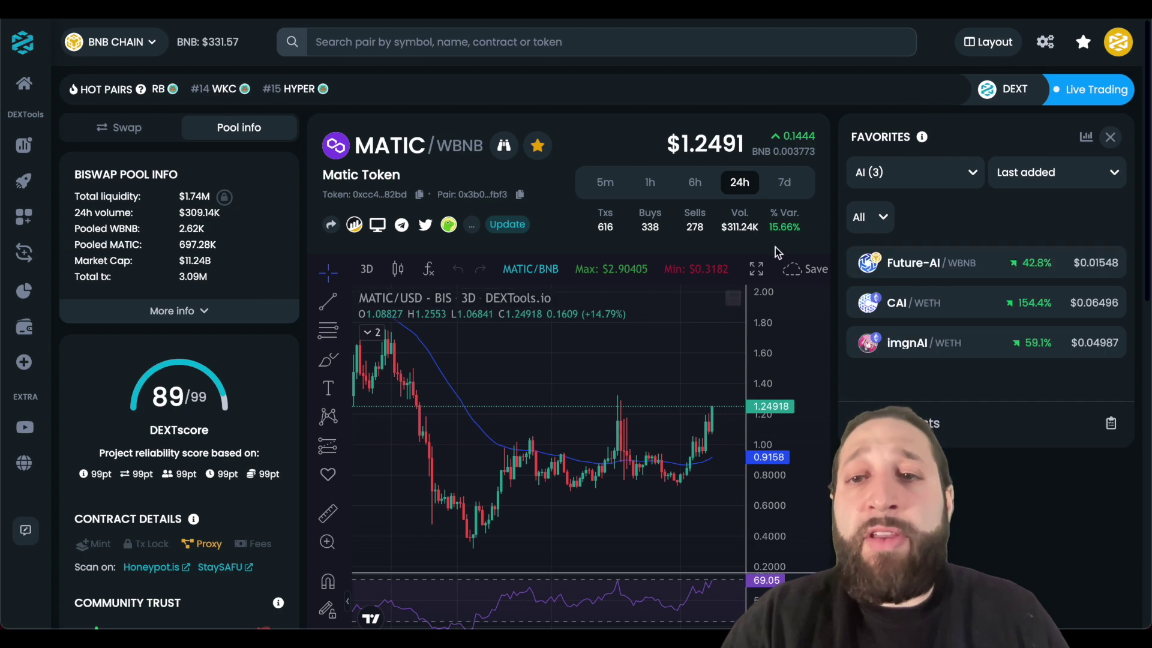
pyautogui.click(905, 189)
# Pin the Portfolio list as the main favorites list in Manage Lists, then reopen the favorites panel
pyautogui.click(908, 299)
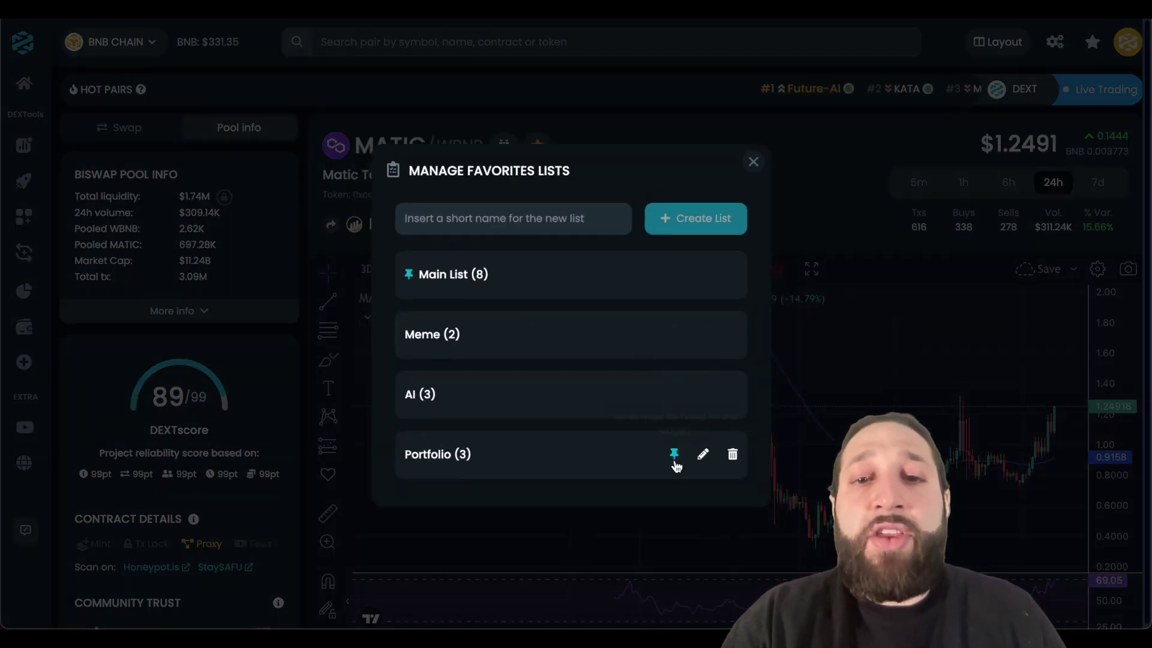
pyautogui.click(674, 454)
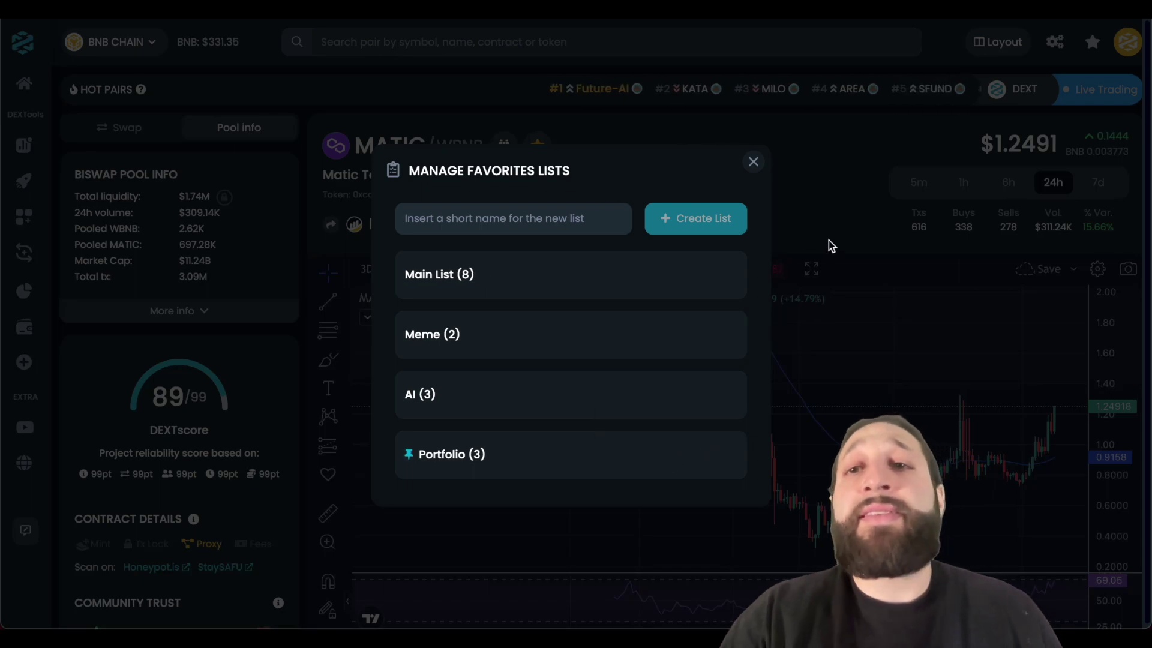
pyautogui.click(831, 246)
pyautogui.click(1082, 41)
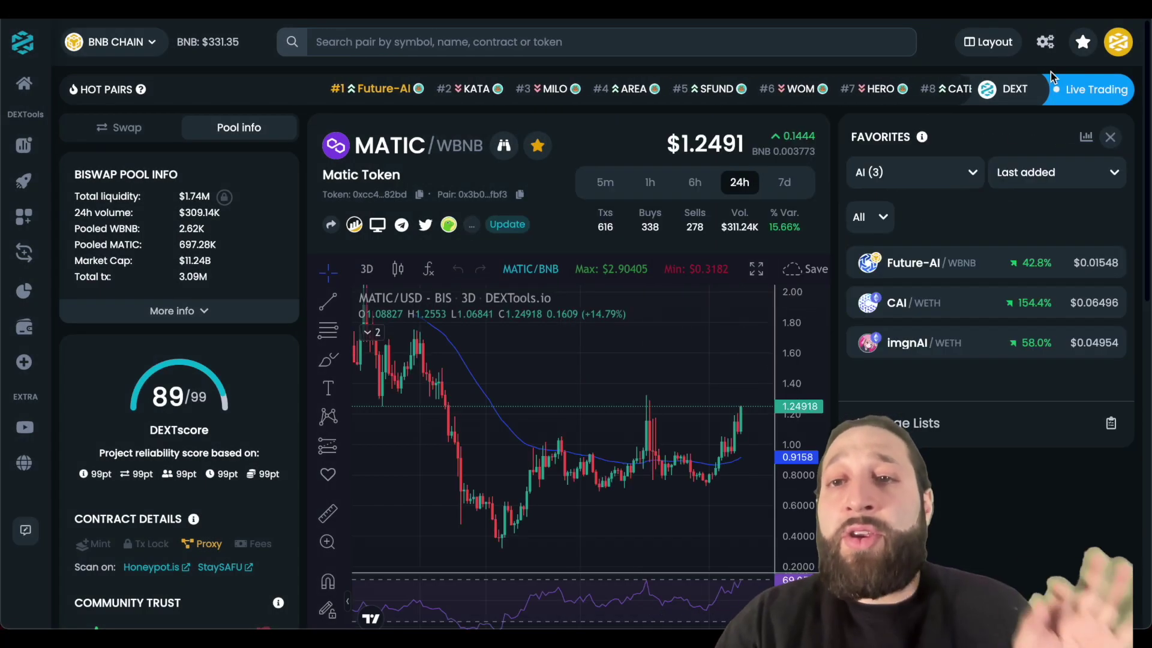
# Switch favorites to the Portfolio (3) list and open its DOGE/WBNB pair
pyautogui.click(914, 173)
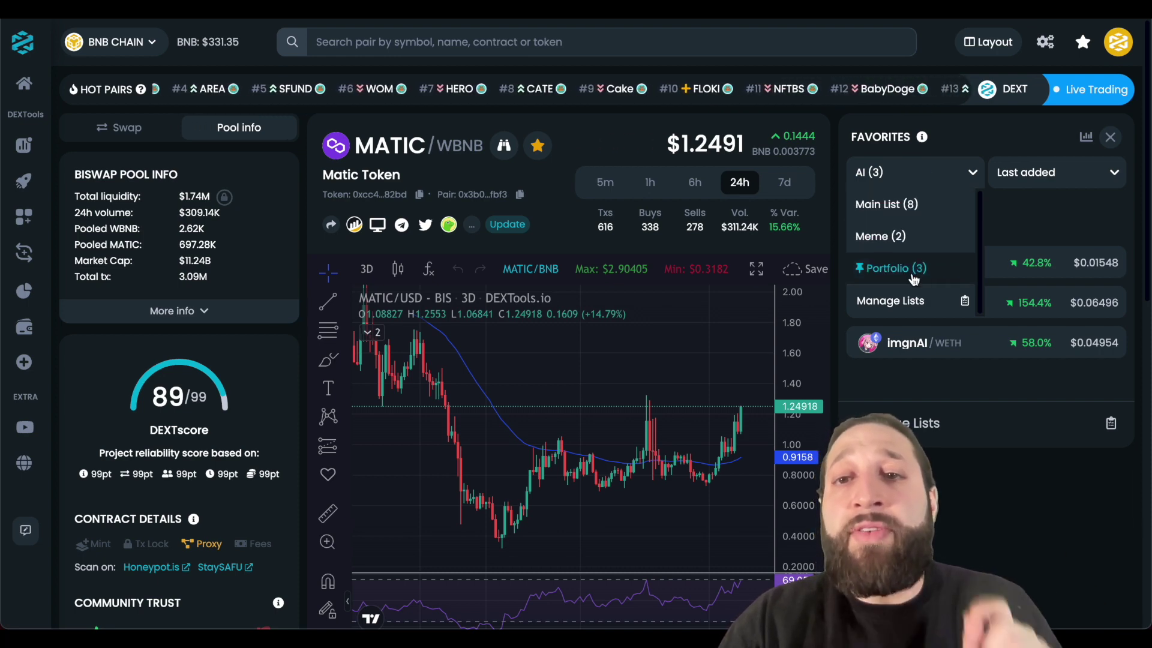
pyautogui.click(911, 274)
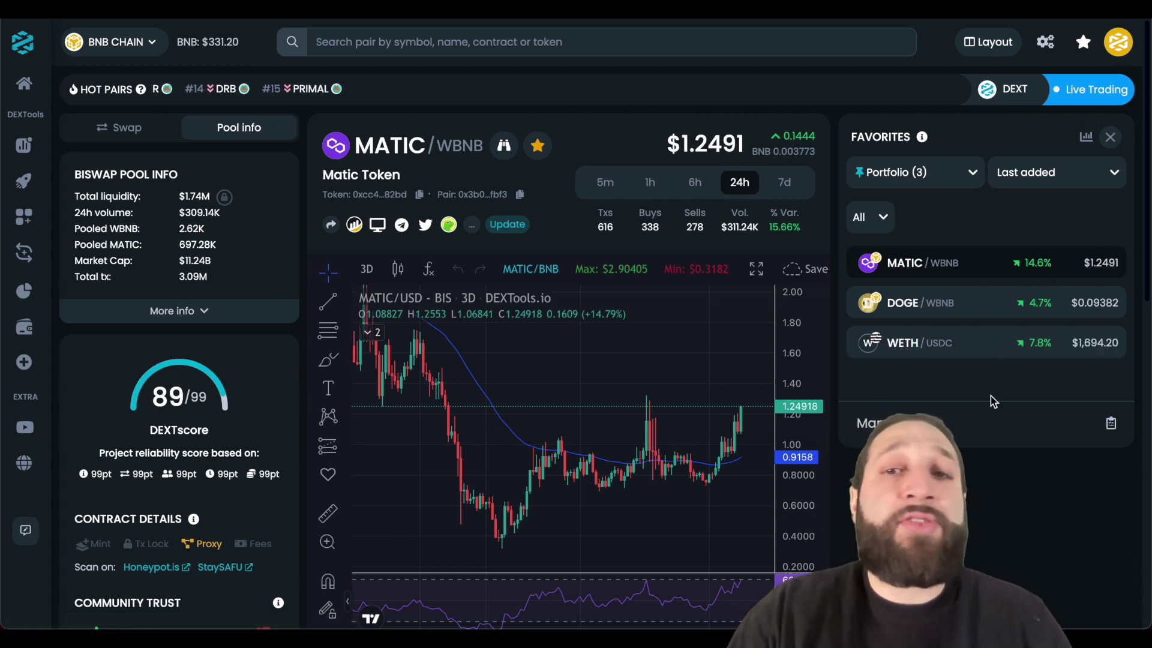
pyautogui.click(992, 310)
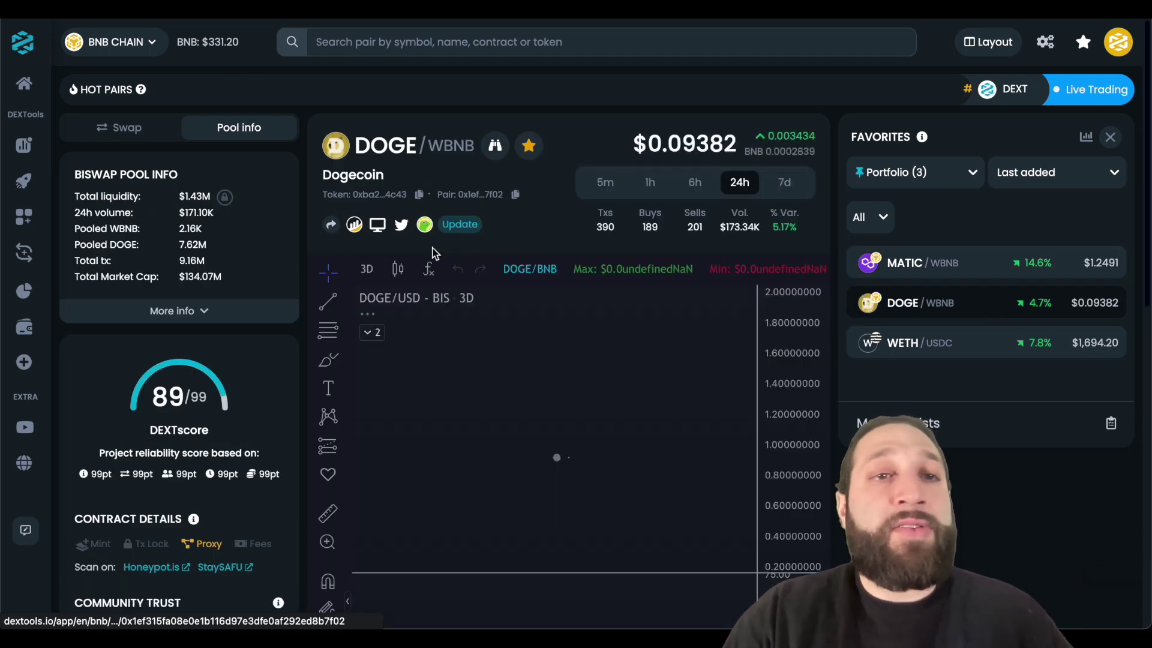
# Show the DOGE-to-BNB swap form past its disclaimer, zoom the chart out, and expand the favorites list dropdown
pyautogui.click(142, 129)
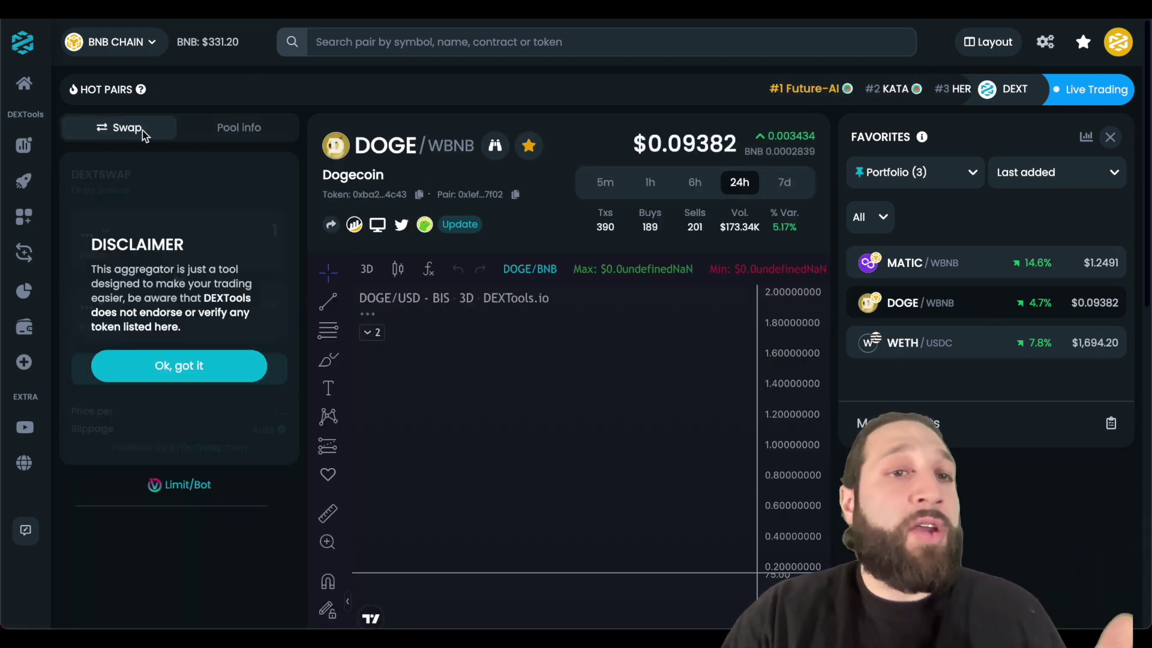
pyautogui.click(192, 367)
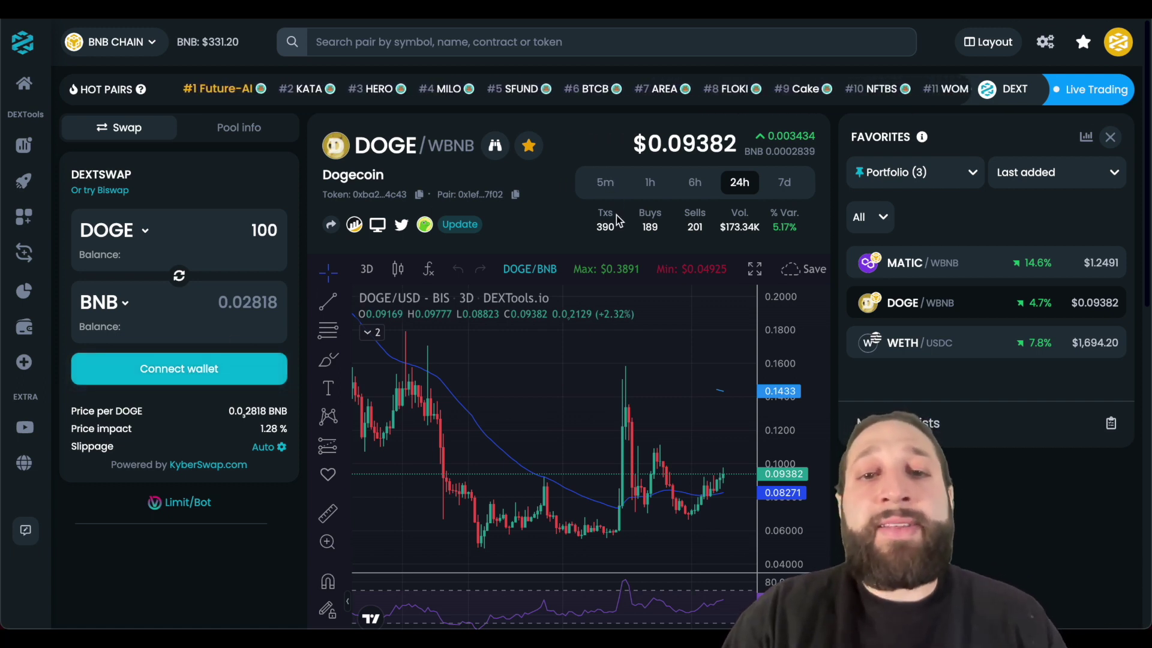
pyautogui.scroll(-3, 646, 420)
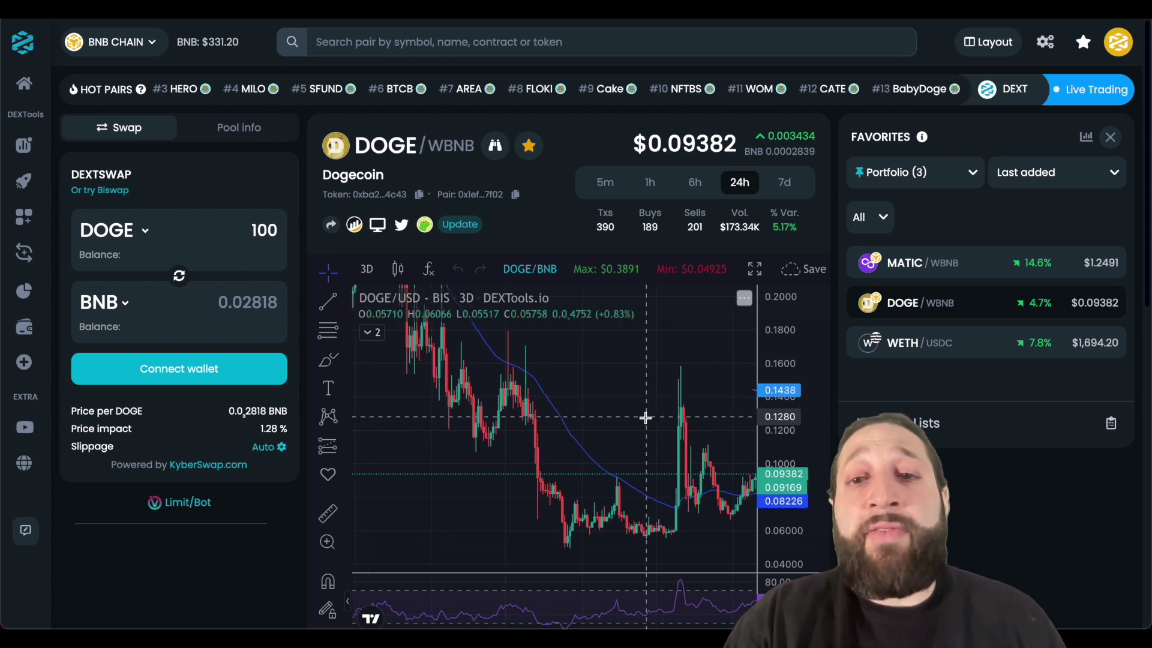
pyautogui.scroll(-4, 645, 417)
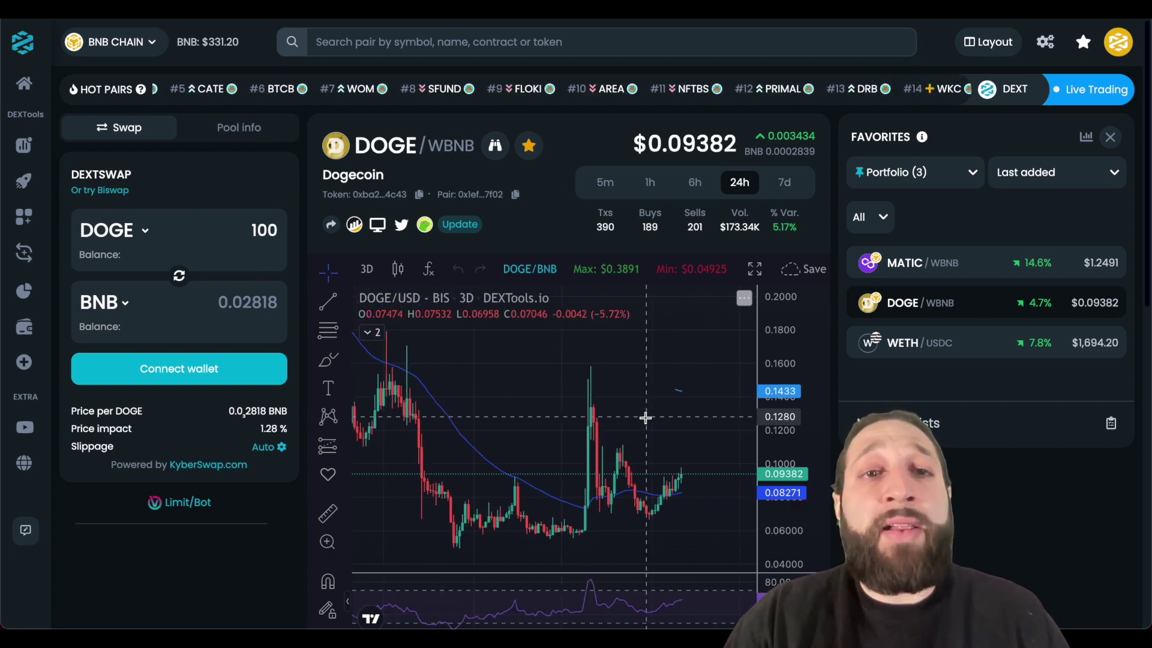
pyautogui.click(946, 168)
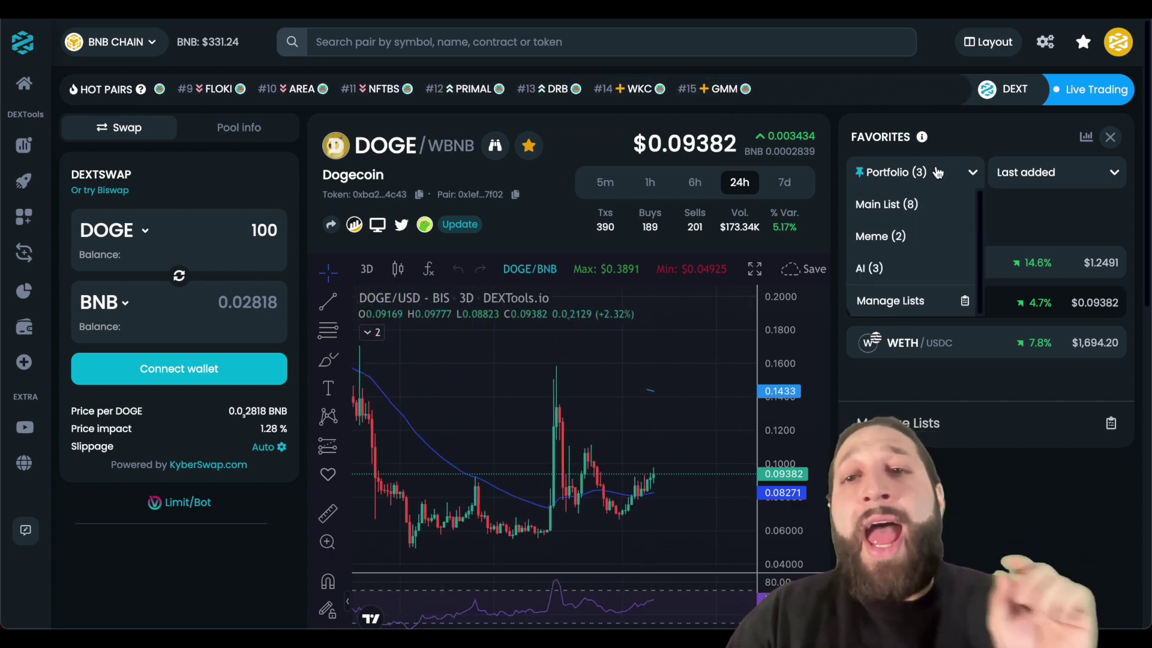